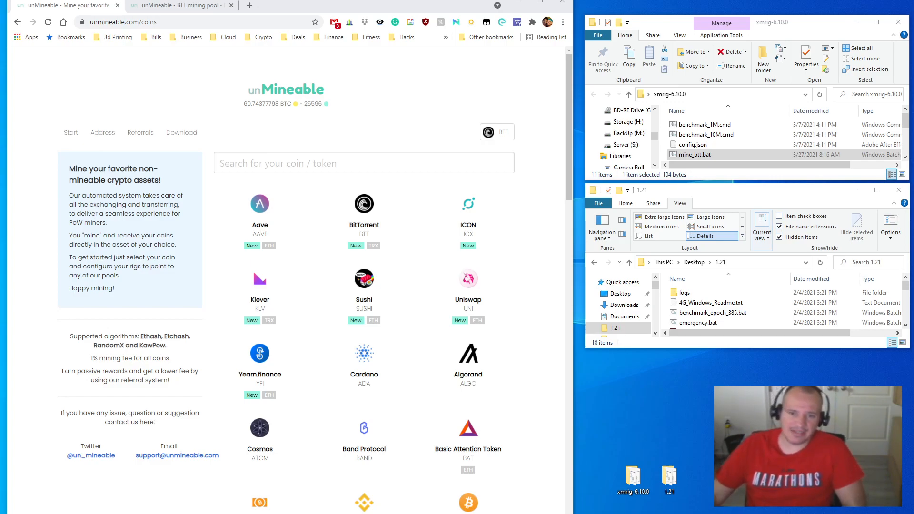
Step: Browse the list of supported coins and enlarge the 1.21 folder window to look at its mining batch files
{"action": "scroll", "coordinate": [308, 291], "scroll_direction": "down", "scroll_amount": 20}
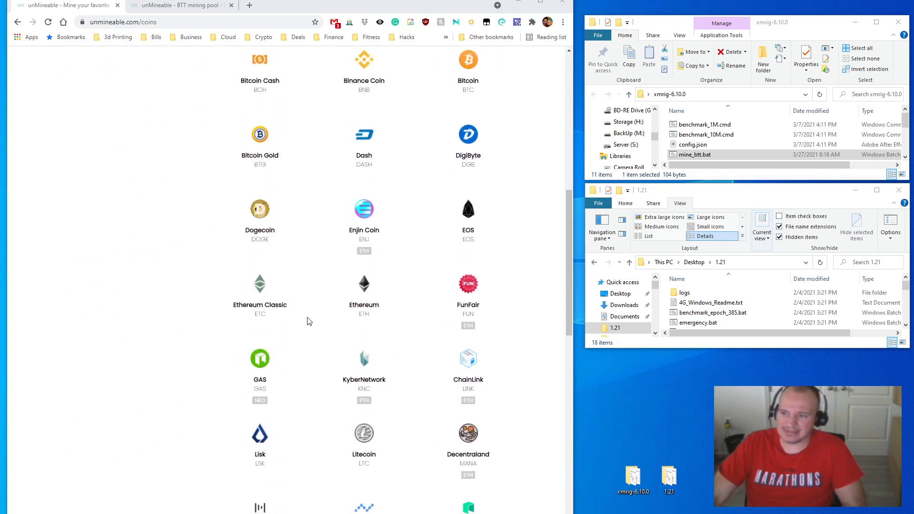
{"action": "scroll", "coordinate": [308, 354], "scroll_direction": "up", "scroll_amount": 20}
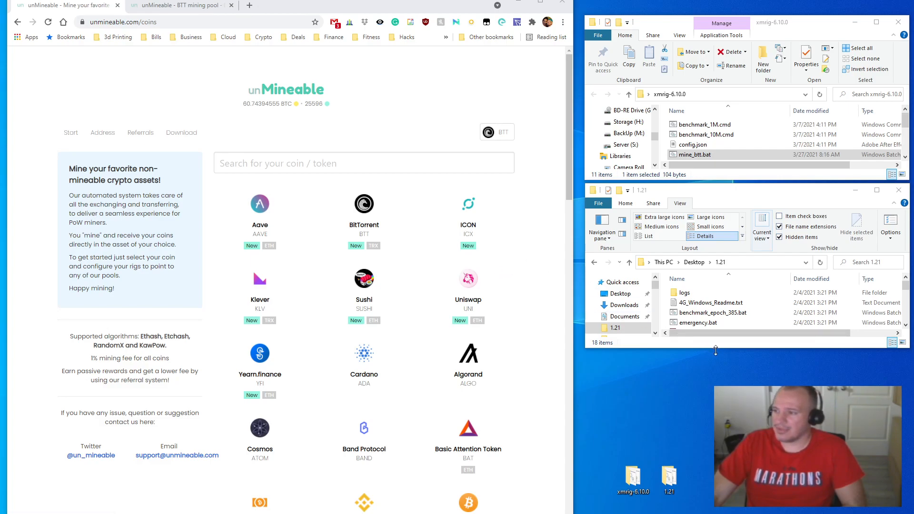
{"action": "left_click_drag", "start_coordinate": [715, 350], "coordinate": [715, 388]}
{"action": "scroll", "coordinate": [700, 328], "scroll_direction": "down", "scroll_amount": 3}
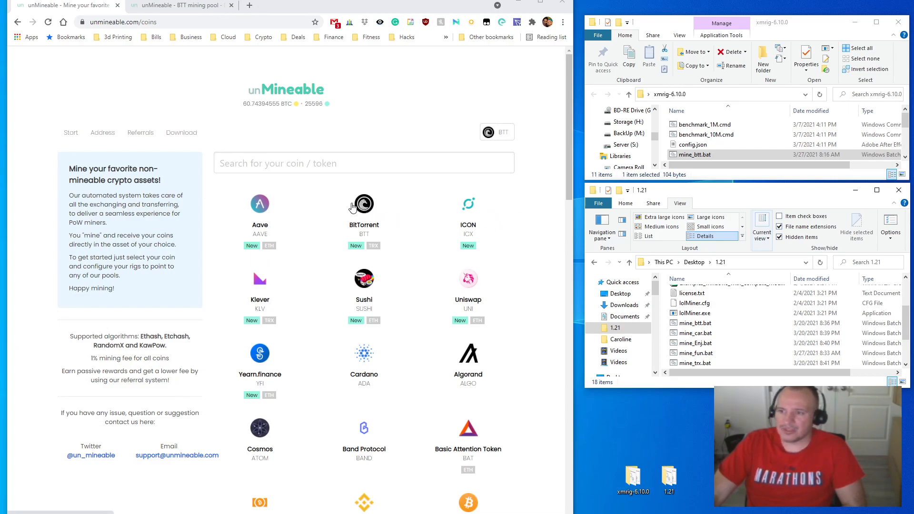
Step: Open the BitTorrent (BTT) coin page in a new tab and view the wallet address's balance and payments page
{"action": "left_click", "coordinate": [181, 8]}
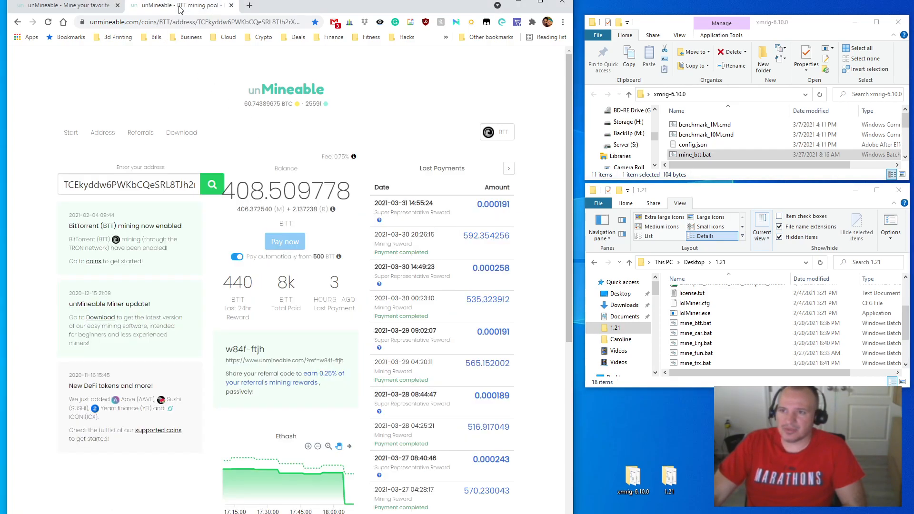
{"action": "left_click", "coordinate": [80, 7]}
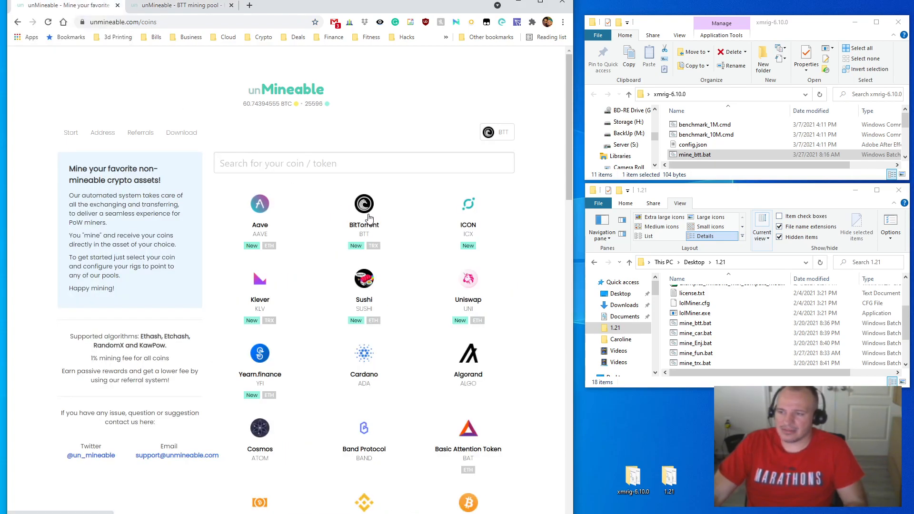
{"action": "middle_click", "coordinate": [368, 216]}
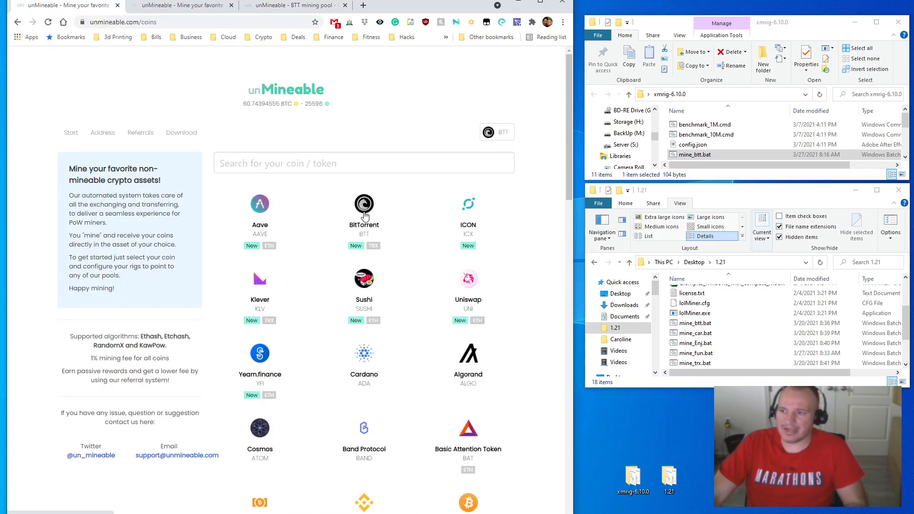
{"action": "left_click", "coordinate": [185, 5]}
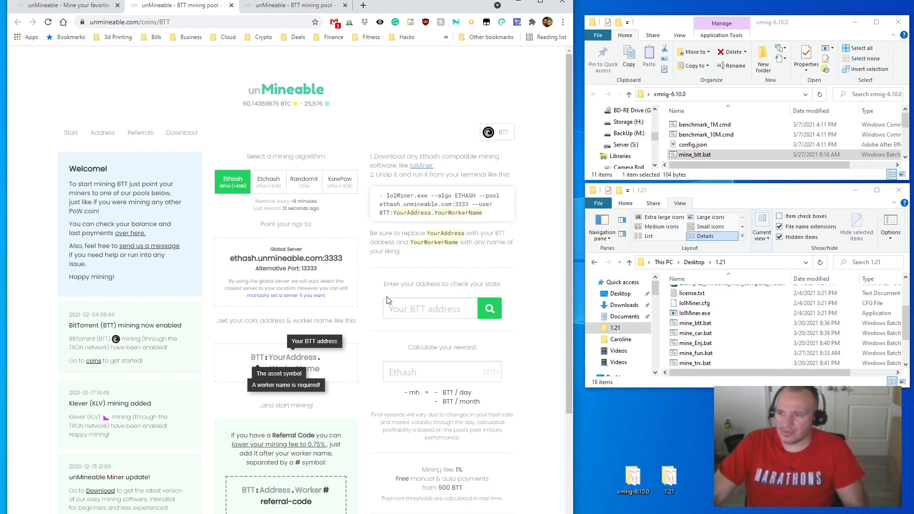
{"action": "left_click", "coordinate": [386, 314]}
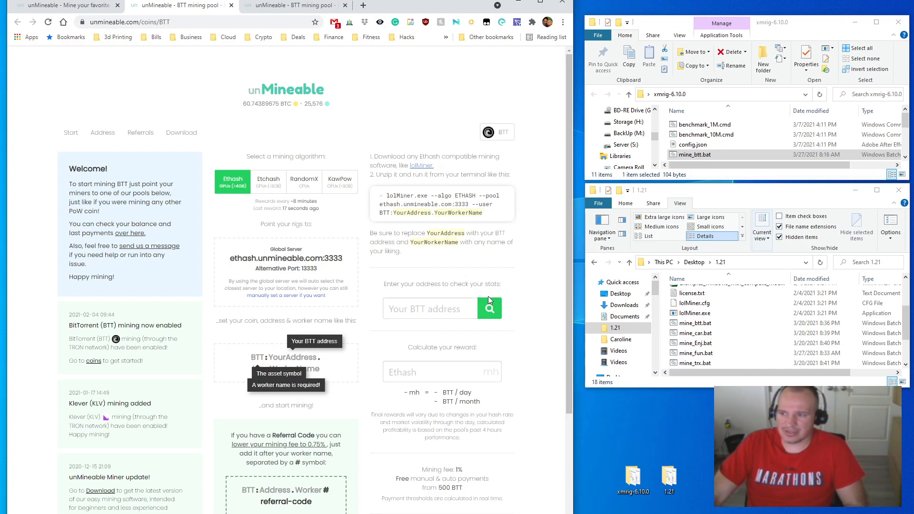
{"action": "left_click", "coordinate": [272, 6]}
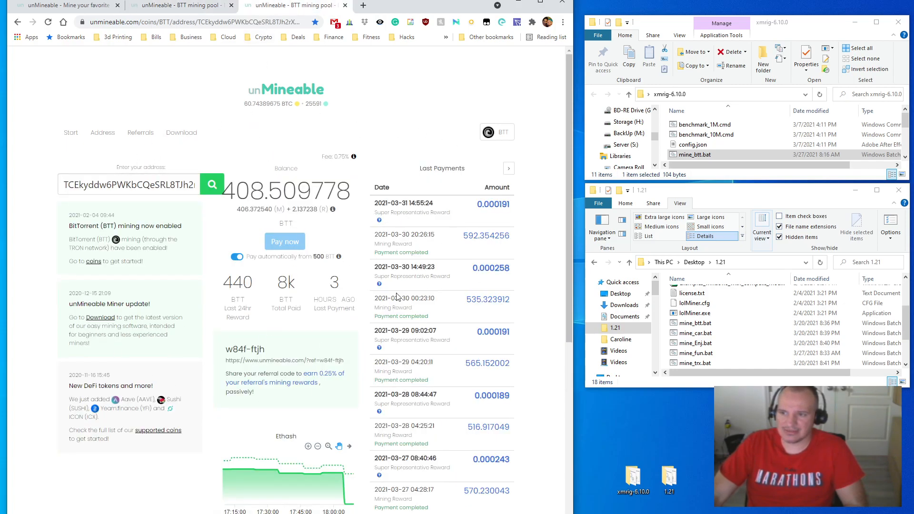
Step: Open the lolMiner download link from the BTT mining instructions in a new tab and show its releases page
{"action": "left_click", "coordinate": [176, 5]}
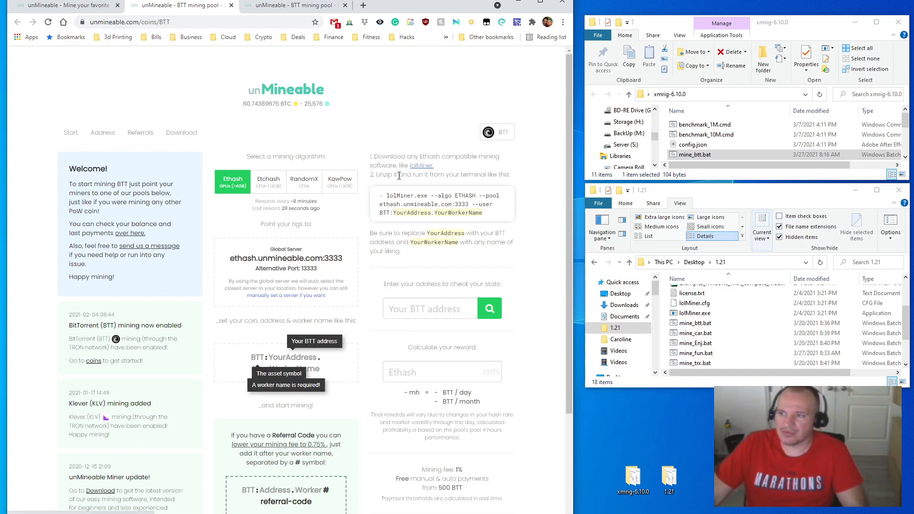
{"action": "middle_click", "coordinate": [421, 167]}
{"action": "left_click", "coordinate": [274, 9]}
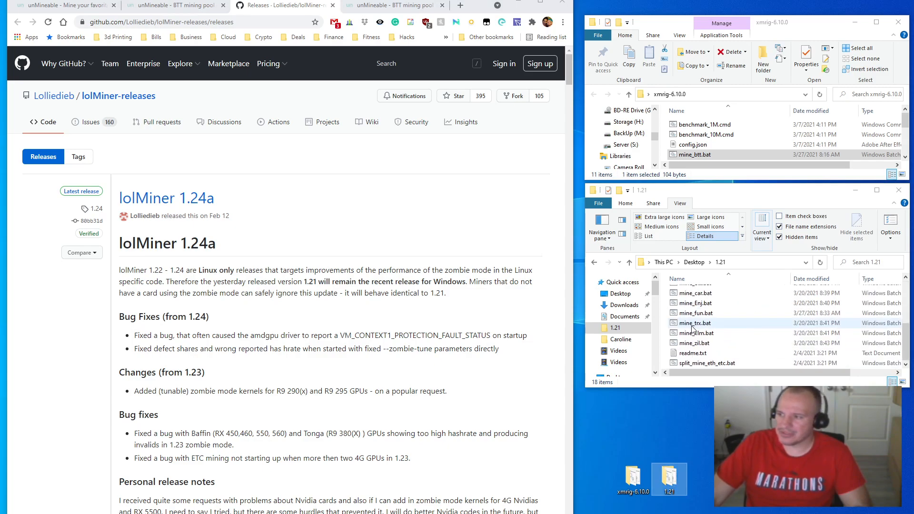
Step: Create a new text document in the 1.21 miner folder alongside the existing batch files
{"action": "scroll", "coordinate": [694, 331], "scroll_direction": "down", "scroll_amount": 2}
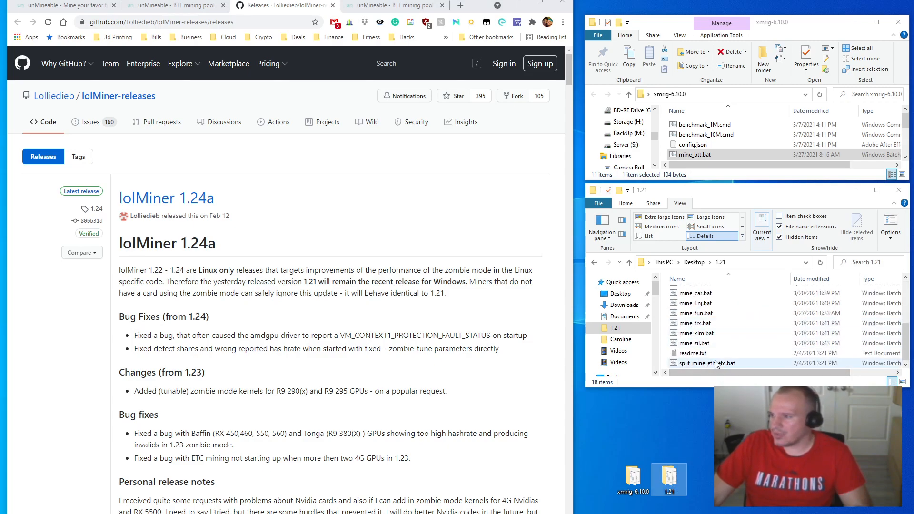
{"action": "scroll", "coordinate": [718, 367], "scroll_direction": "up", "scroll_amount": 1}
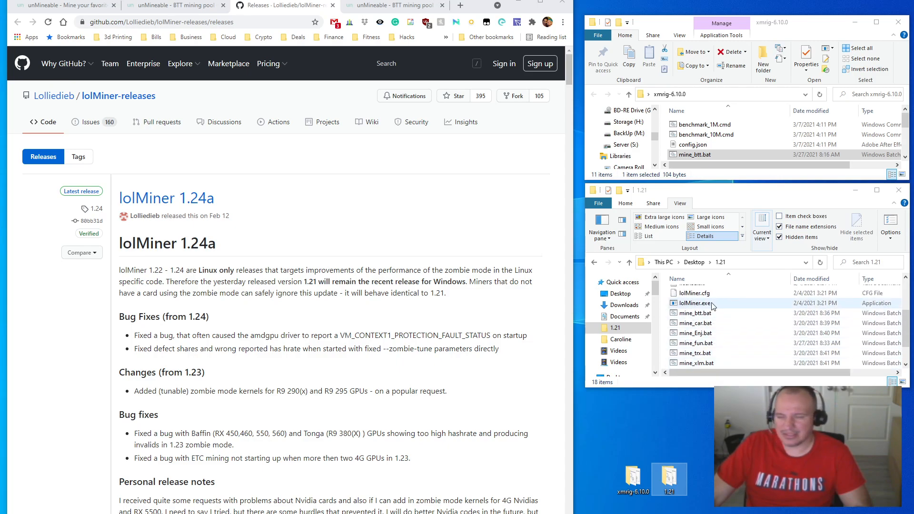
{"action": "scroll", "coordinate": [712, 306], "scroll_direction": "down", "scroll_amount": 1}
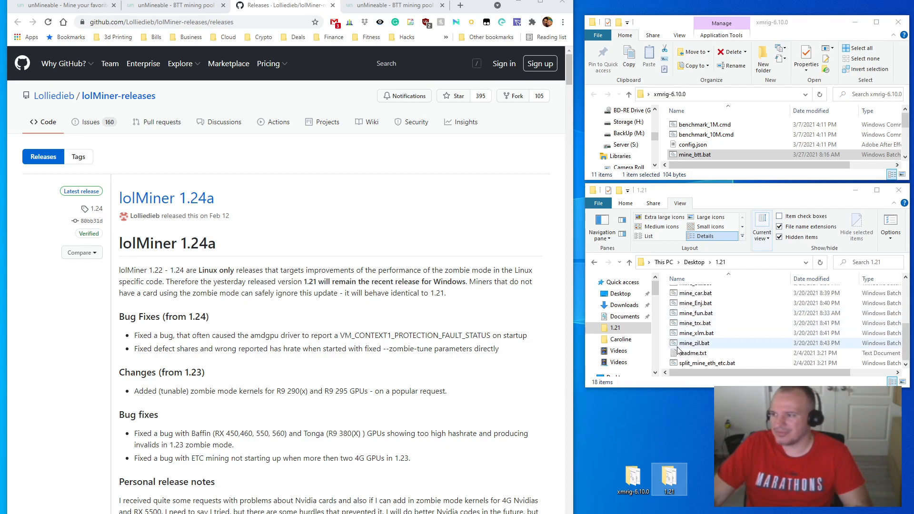
{"action": "scroll", "coordinate": [682, 345], "scroll_direction": "up", "scroll_amount": 1}
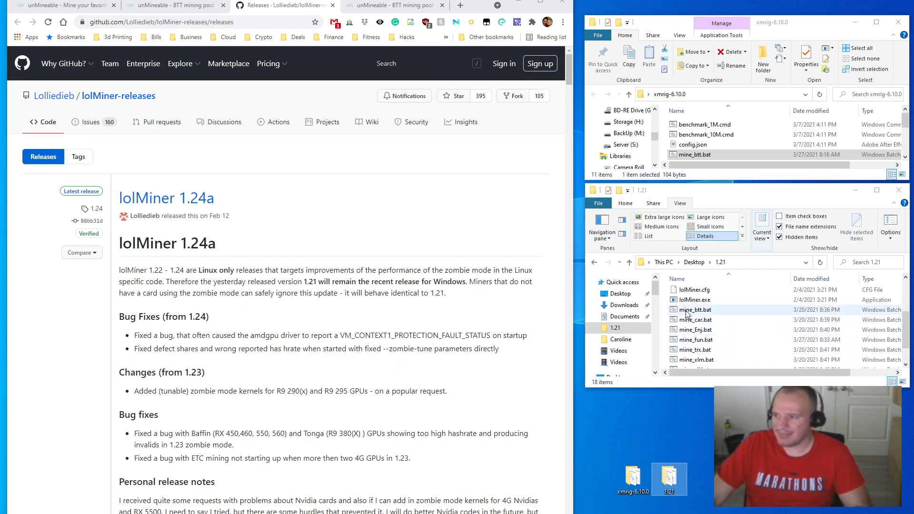
{"action": "scroll", "coordinate": [684, 332], "scroll_direction": "down", "scroll_amount": 1}
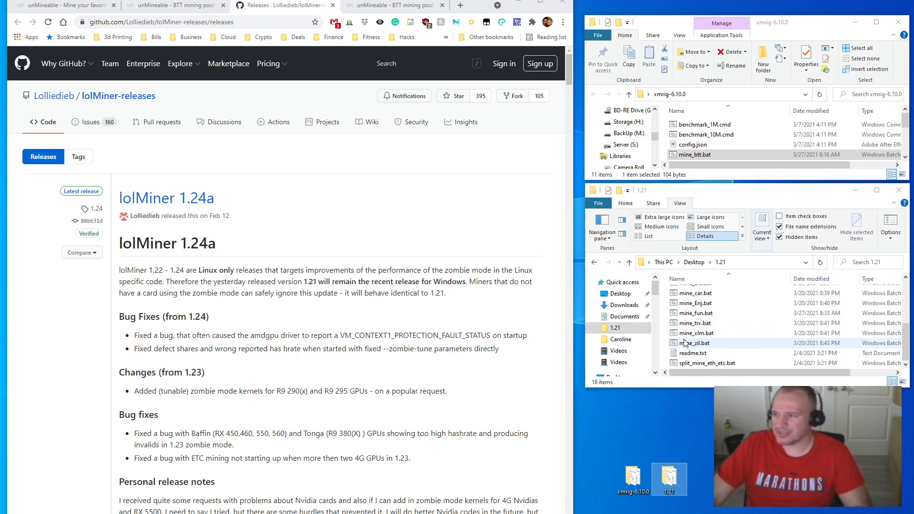
{"action": "scroll", "coordinate": [684, 343], "scroll_direction": "up", "scroll_amount": 1}
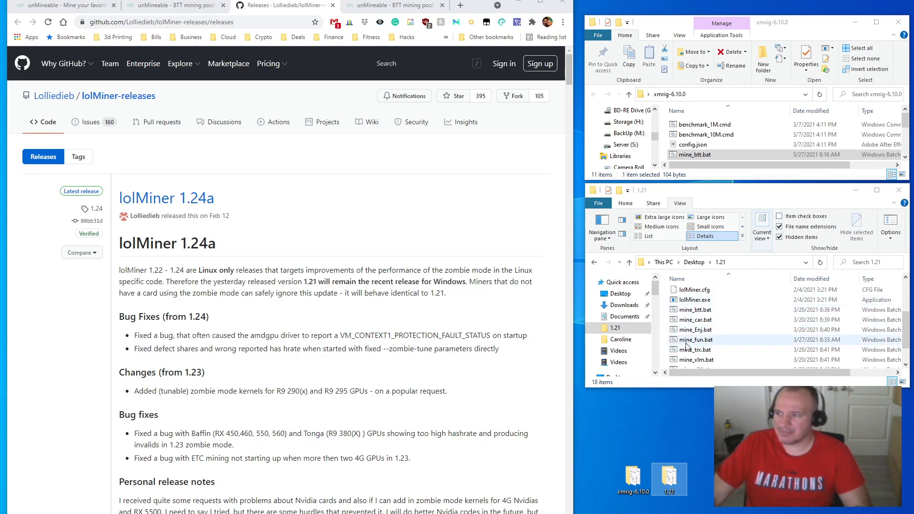
{"action": "right_click", "coordinate": [667, 345]}
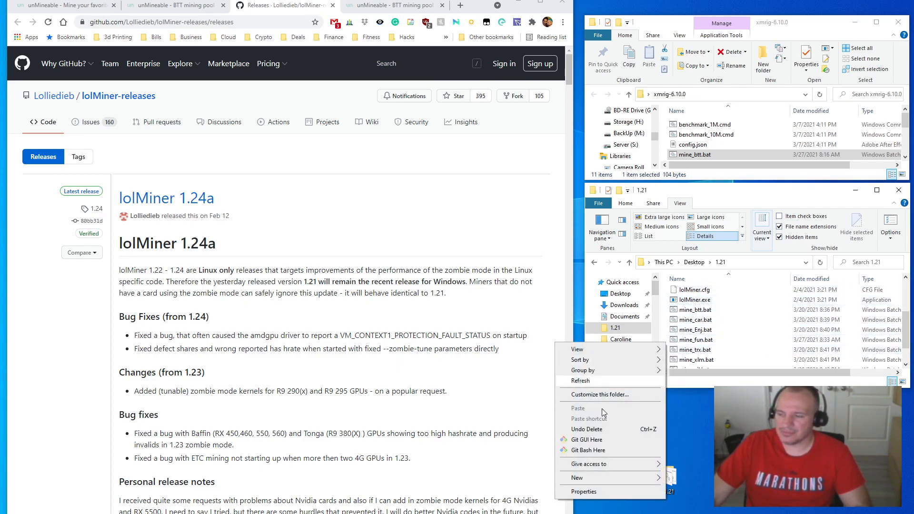
{"action": "right_click", "coordinate": [667, 322]}
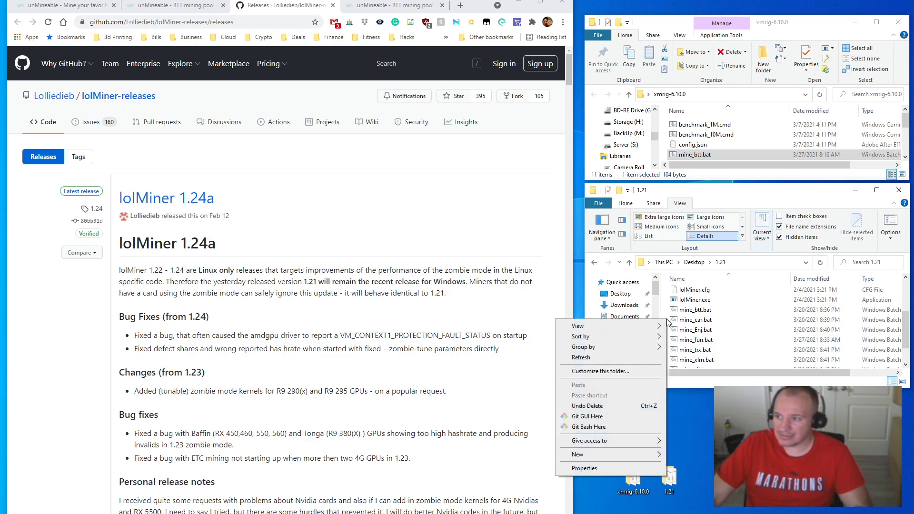
{"action": "mouse_move", "coordinate": [587, 453]}
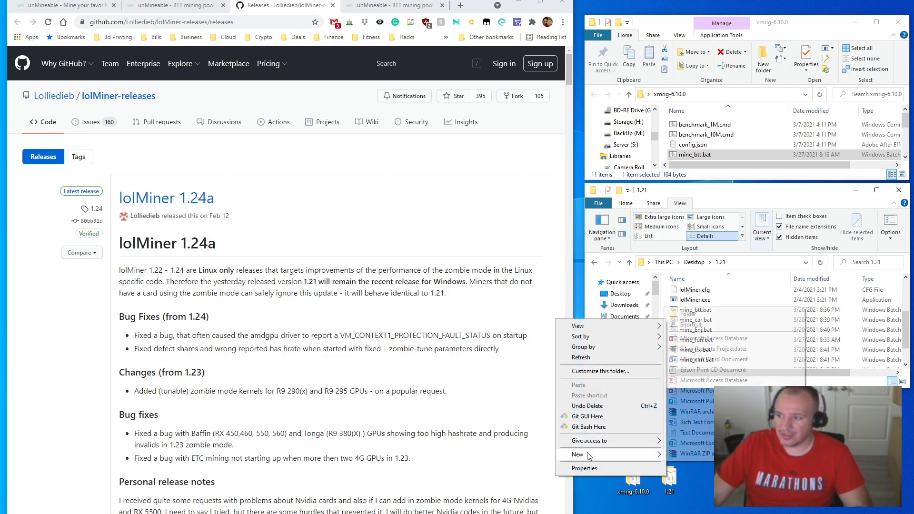
{"action": "left_click", "coordinate": [684, 432]}
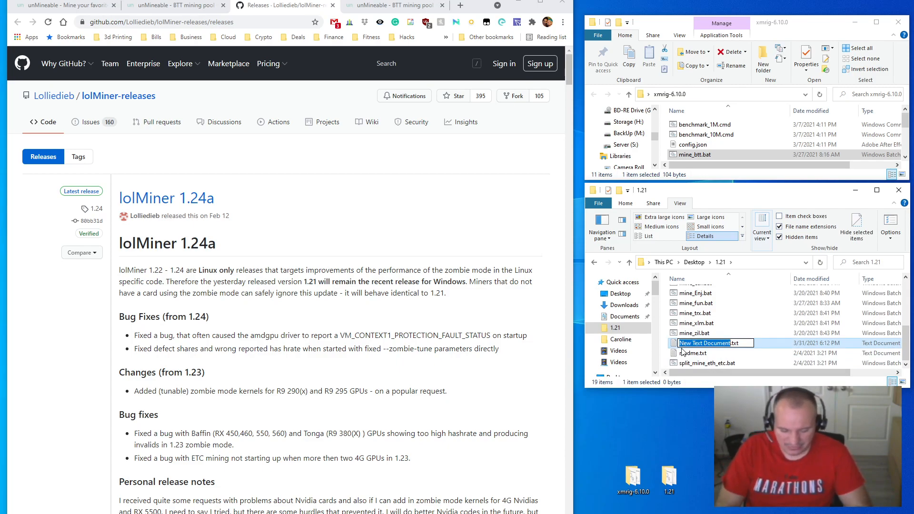
Step: Rename the new text document as Btt_mine.bat and accept the file extension change
{"action": "type", "text": "B"}
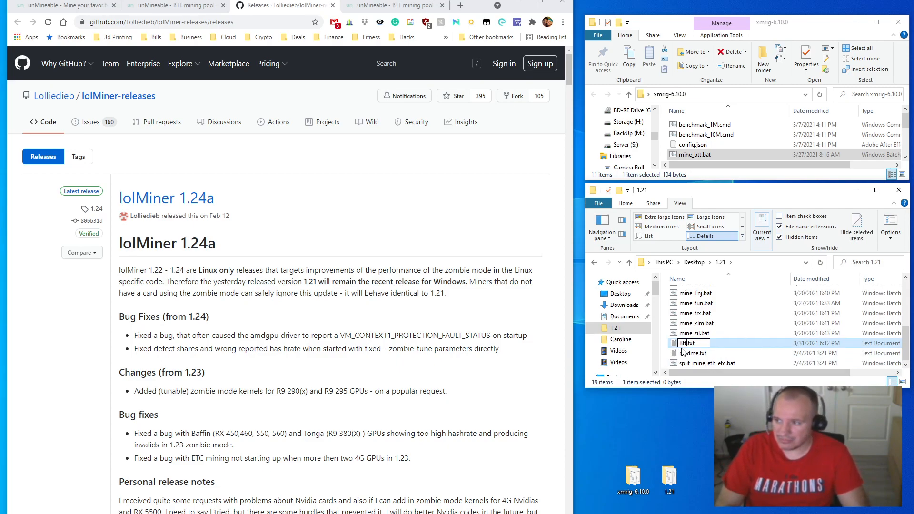
{"action": "type", "text": "tt_"}
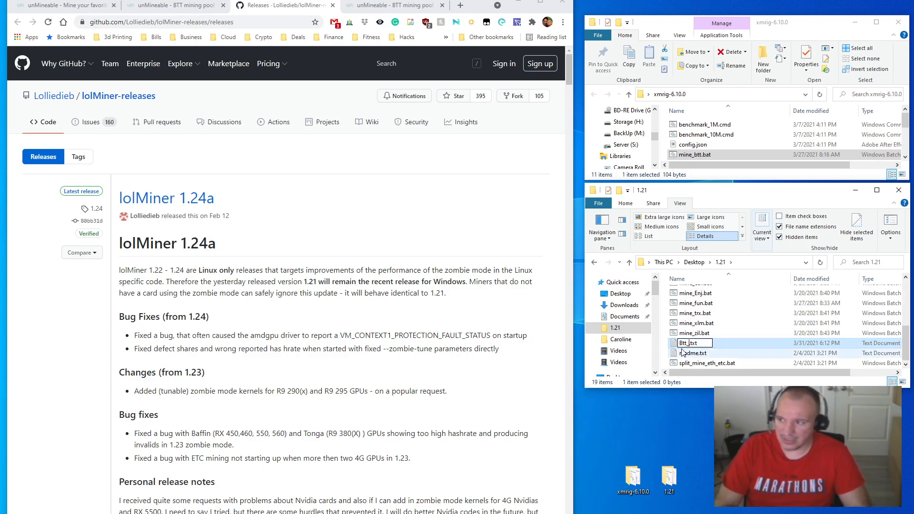
{"action": "type", "text": "mine"}
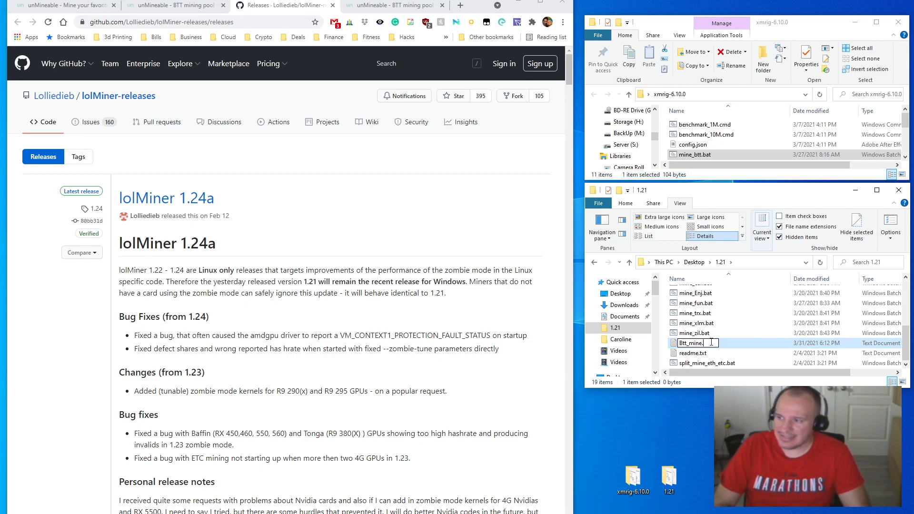
{"action": "type", "text": "b"}
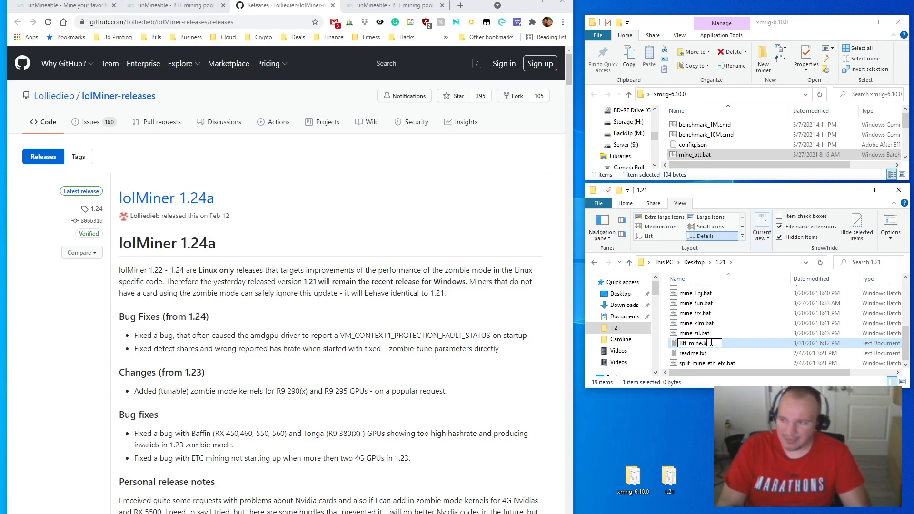
{"action": "type", "text": "a"}
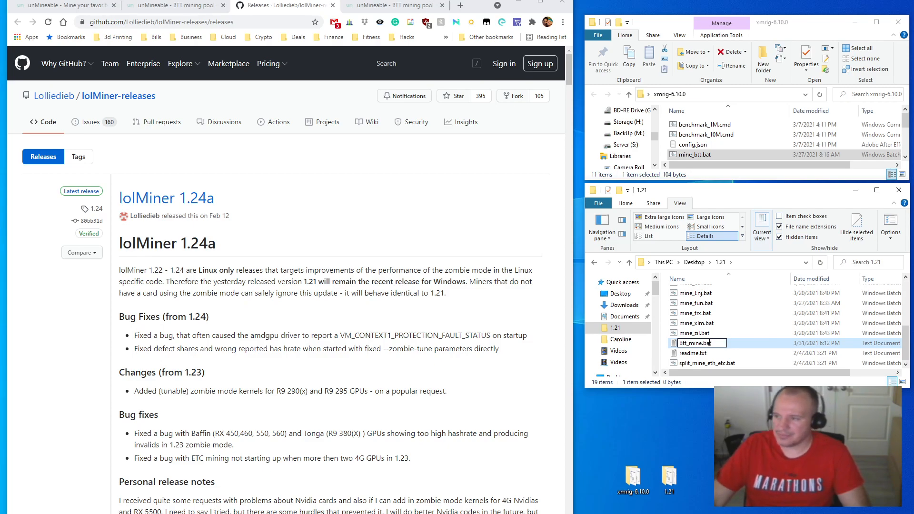
{"action": "type", "text": "t"}
{"action": "key", "text": "Return"}
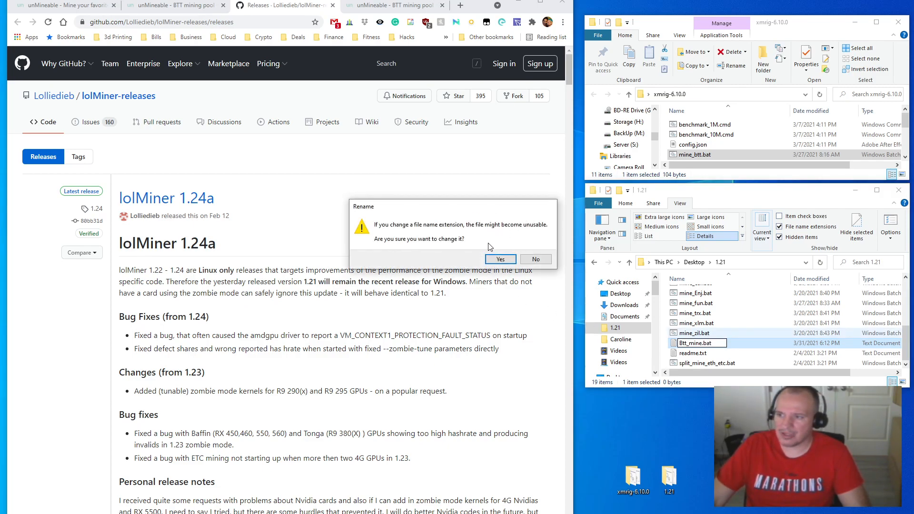
{"action": "left_click", "coordinate": [498, 258]}
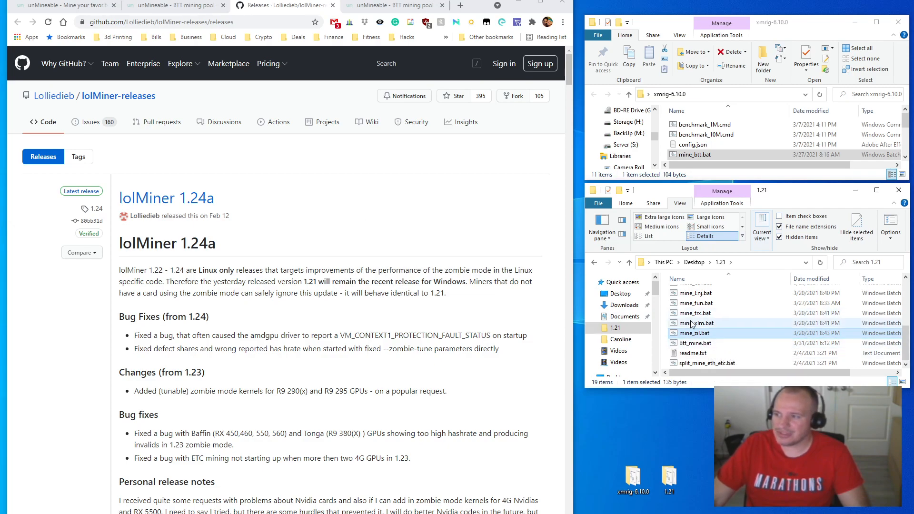
Step: Hide the file name extensions in the 1.21 folder window and show them again
{"action": "left_click_drag", "start_coordinate": [584, 258], "coordinate": [430, 243]}
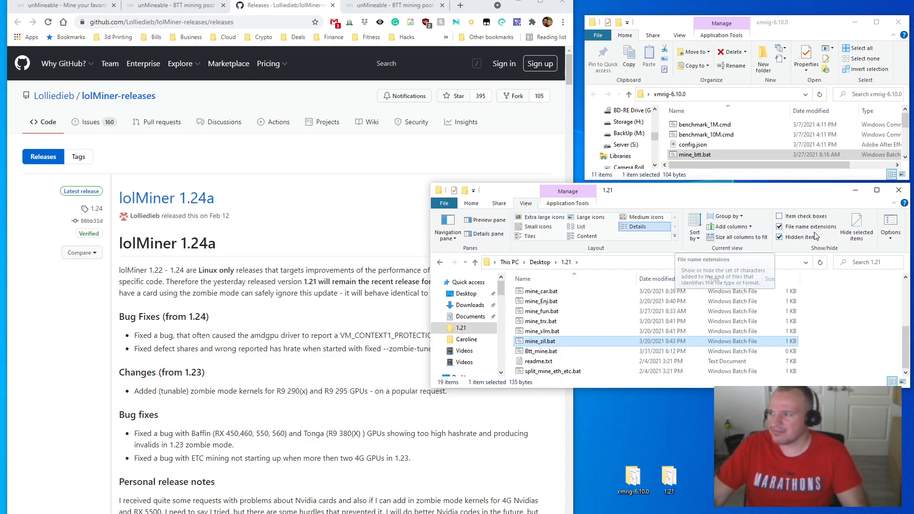
{"action": "left_click", "coordinate": [782, 230]}
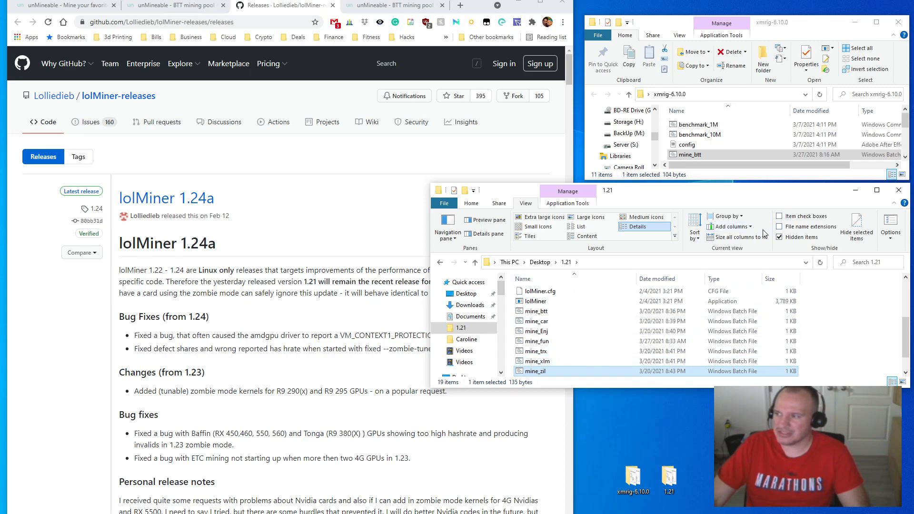
{"action": "left_click", "coordinate": [778, 227]}
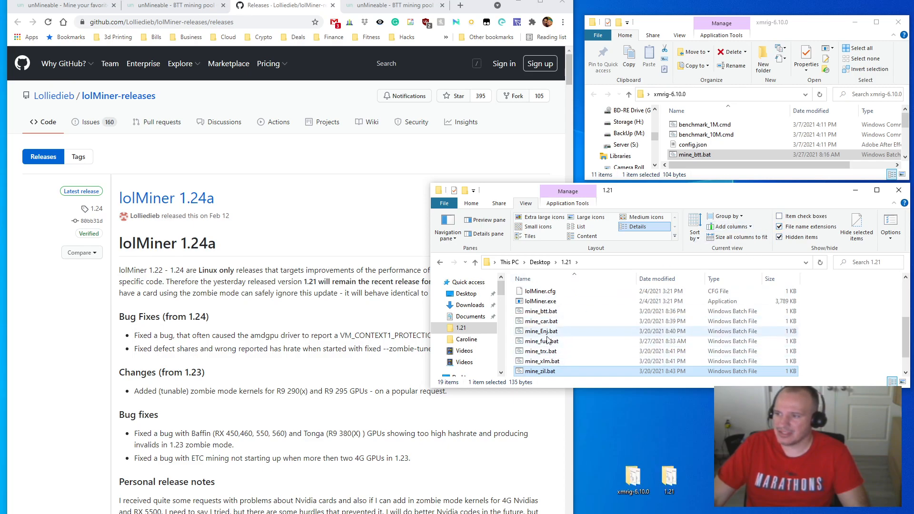
{"action": "left_click_drag", "start_coordinate": [430, 324], "coordinate": [584, 324]}
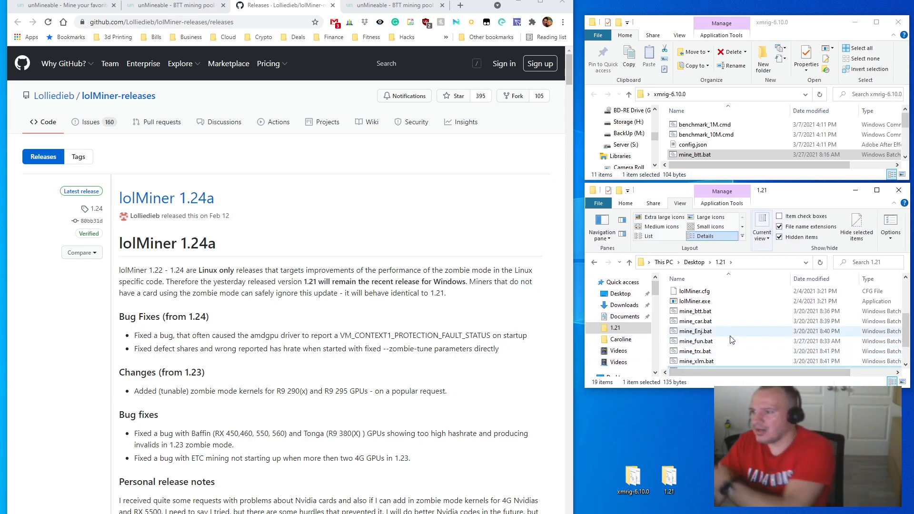
Step: Open Btt_mine.bat from the 1.21 folder for editing in Notepad
{"action": "scroll", "coordinate": [705, 314], "scroll_direction": "up", "scroll_amount": 2}
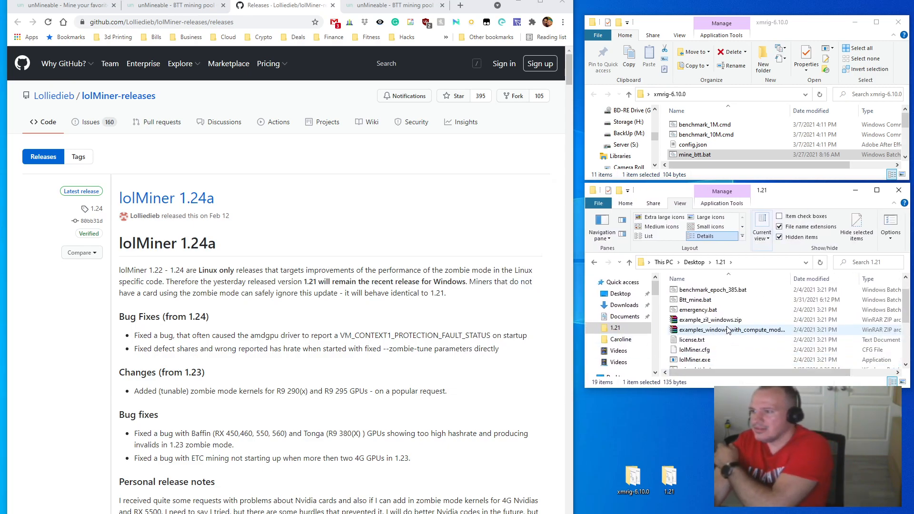
{"action": "right_click", "coordinate": [696, 301]}
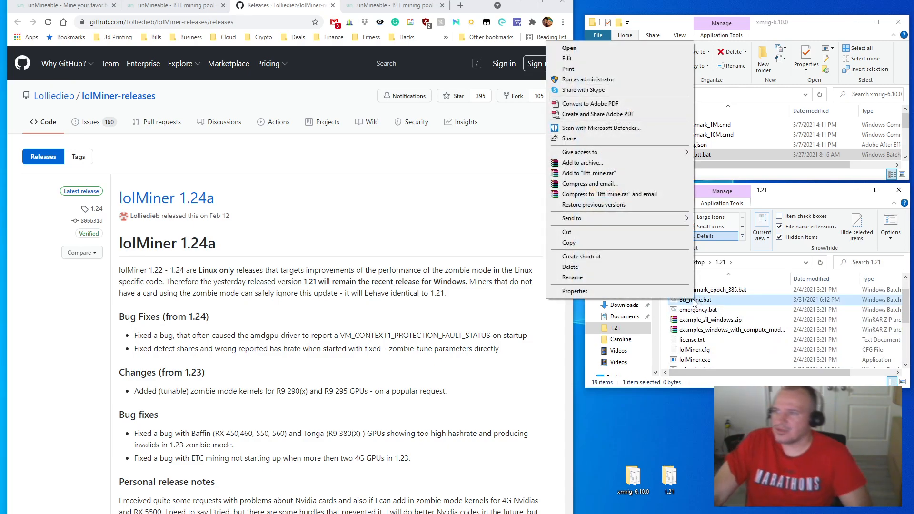
{"action": "left_click", "coordinate": [578, 58]}
{"action": "left_click_drag", "start_coordinate": [437, 273], "coordinate": [427, 281]}
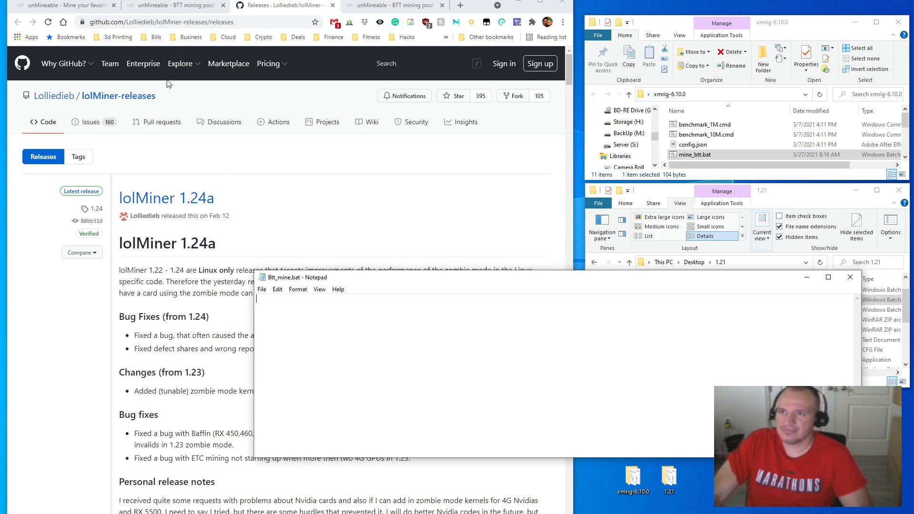
Step: Copy the Ethash lolMiner.exe command from unMineable's BTT page and paste it into Btt_mine.bat in Notepad
{"action": "left_click", "coordinate": [76, 7]}
{"action": "left_click", "coordinate": [162, 6]}
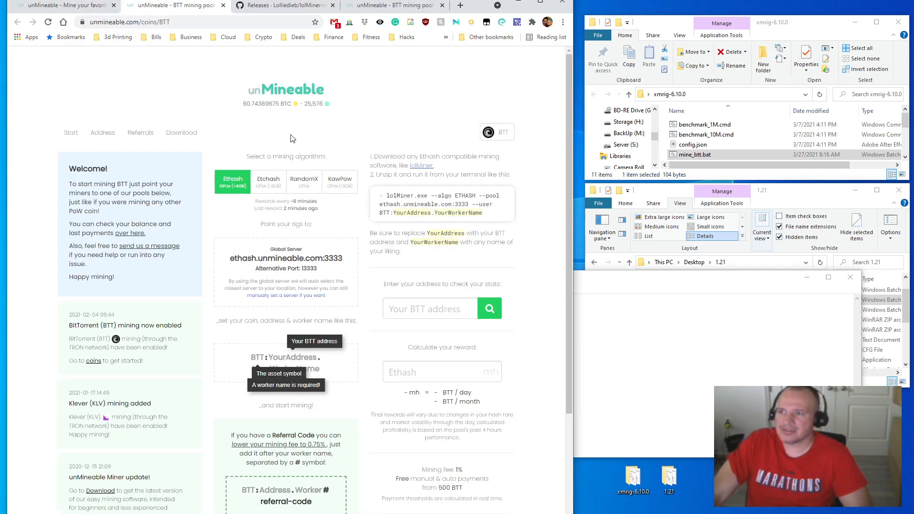
{"action": "left_click_drag", "start_coordinate": [389, 196], "coordinate": [487, 216]}
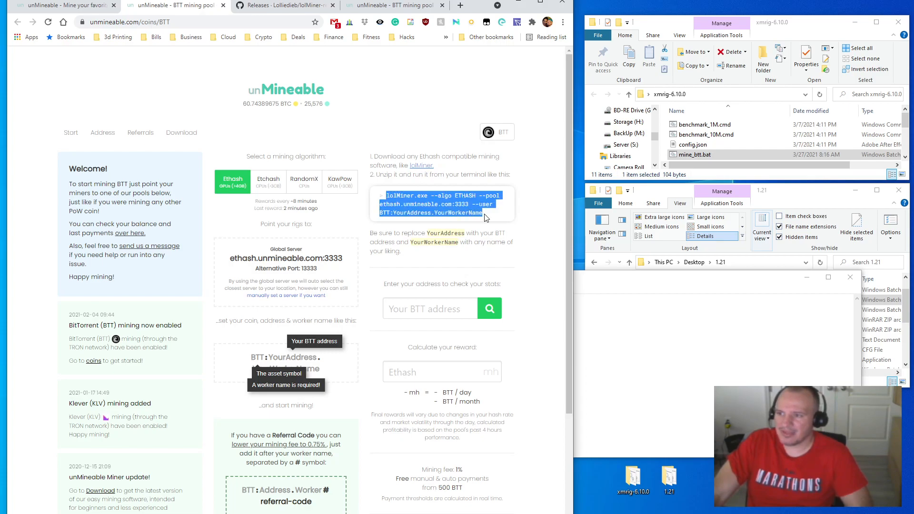
{"action": "right_click", "coordinate": [714, 323]}
{"action": "left_click", "coordinate": [629, 365]}
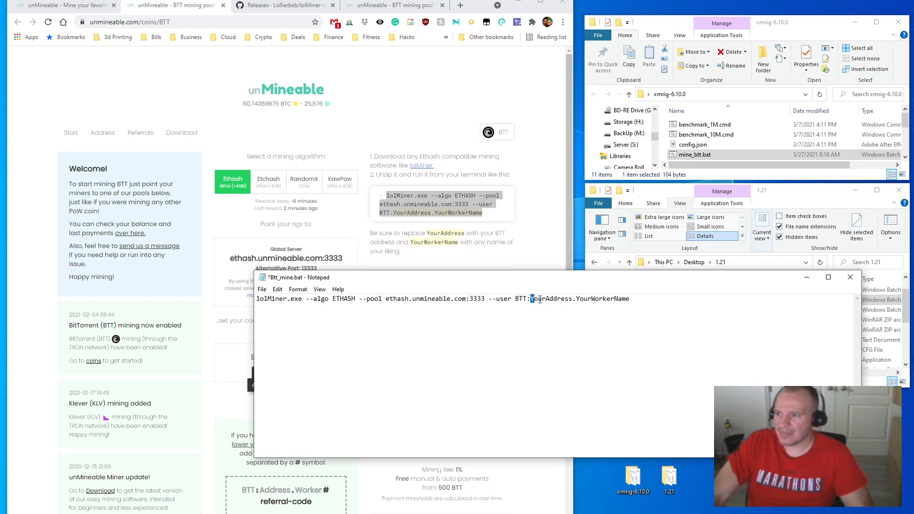
Step: Replace YourAddress in the pasted command with a sample wallet address and YourWorkerName with PC1
{"action": "left_click_drag", "start_coordinate": [535, 300], "coordinate": [568, 300]}
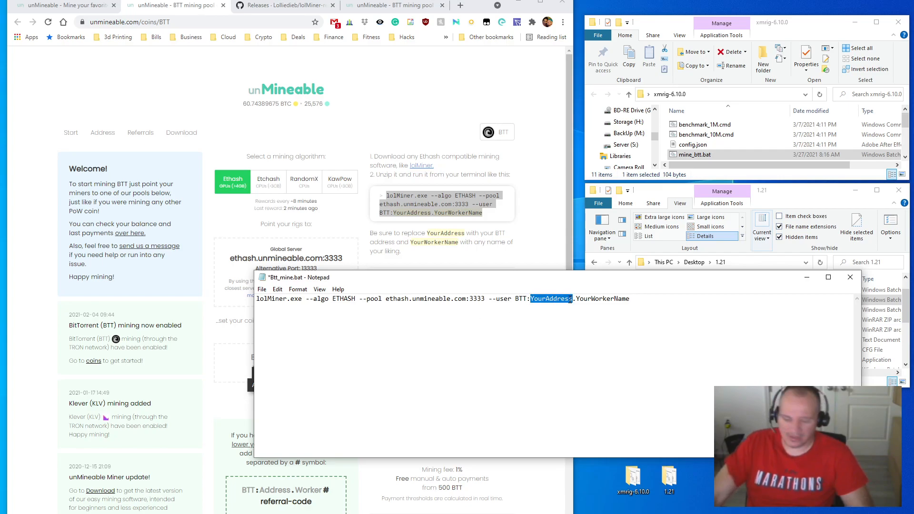
{"action": "type", "text": "sddfikljsdfiojsdfnxjklvnsedf"}
{"action": "type", "text": "iosdiolhnd"}
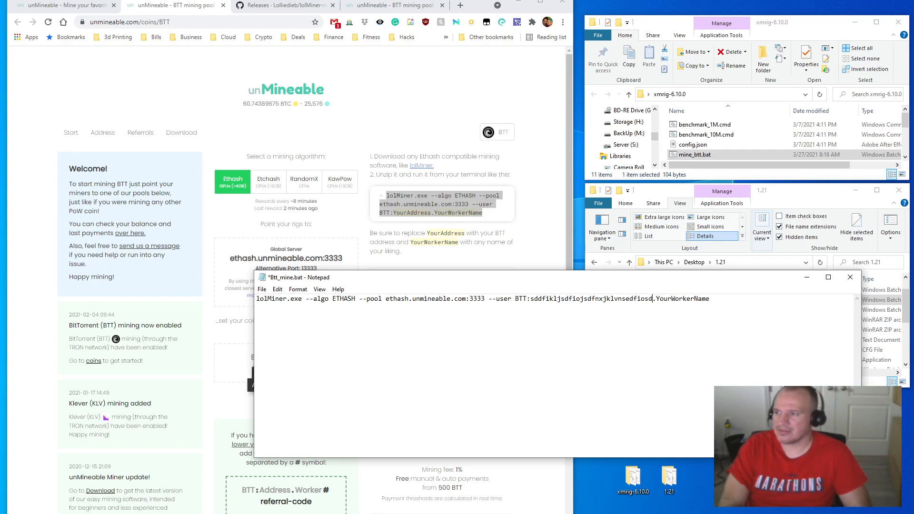
{"action": "type", "text": "8"}
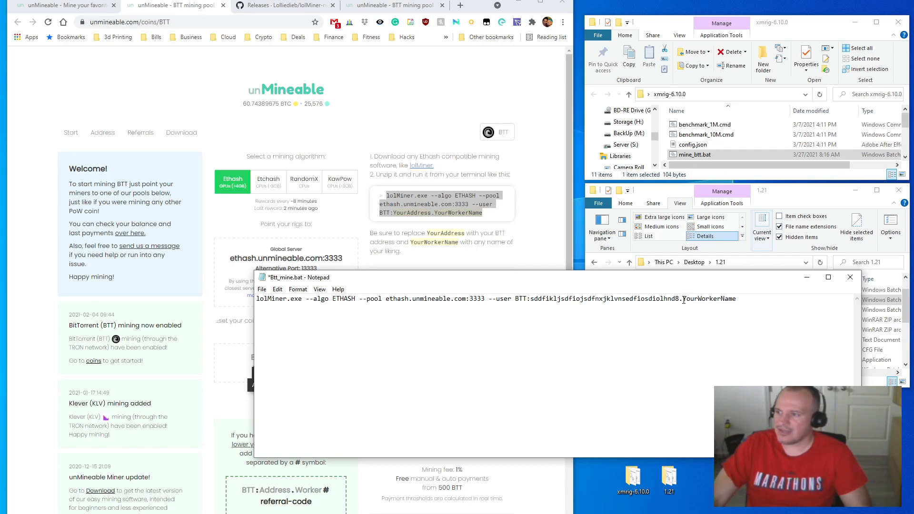
{"action": "left_click_drag", "start_coordinate": [683, 300], "coordinate": [757, 310]}
{"action": "key", "text": "BackSpace"}
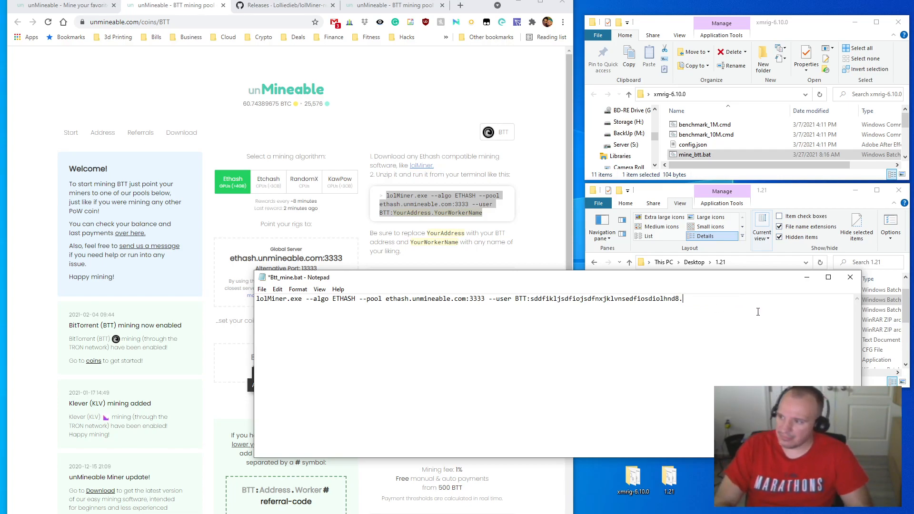
{"action": "type", "text": "PC1"}
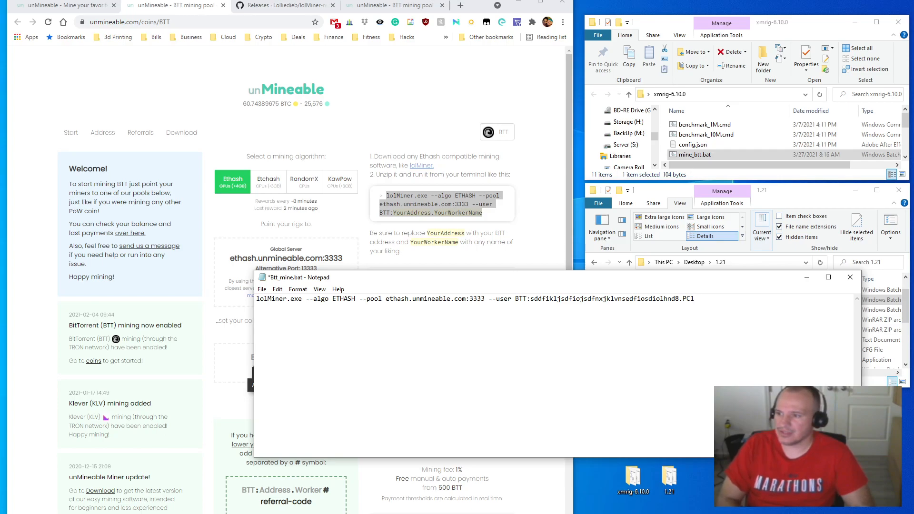
Step: Save Btt_mine.bat and close it
{"action": "left_click", "coordinate": [262, 289]}
{"action": "left_click", "coordinate": [273, 331]}
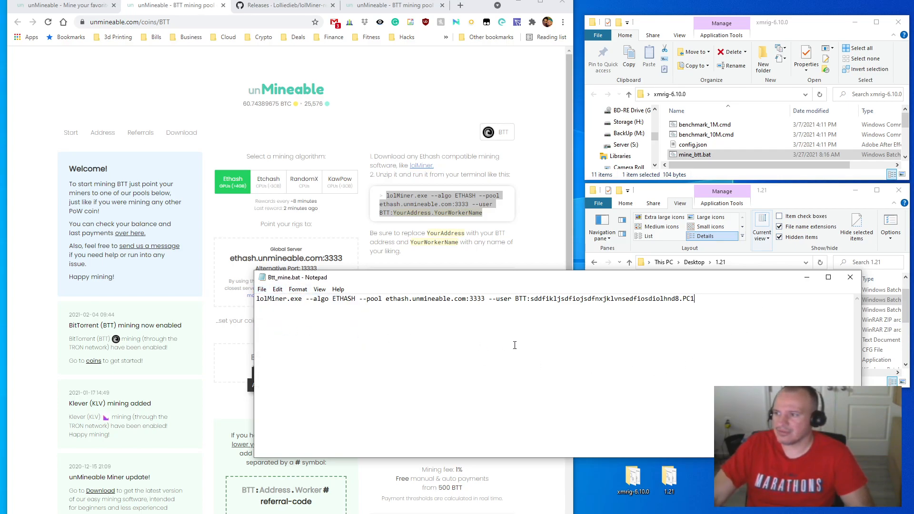
{"action": "left_click", "coordinate": [850, 277]}
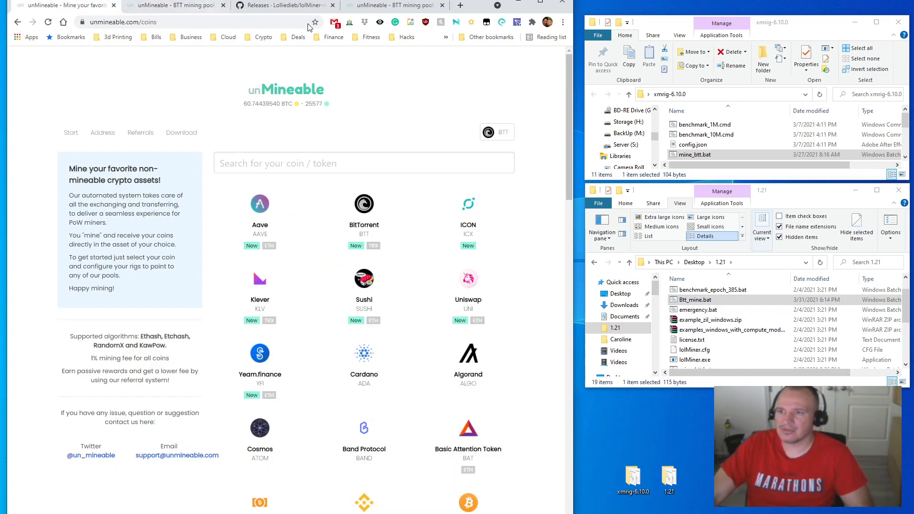
Step: Review the BTT address statistics page on unMineable, including balance, last payments, and the Ethash and RandomX worker charts
{"action": "left_click", "coordinate": [369, 5]}
{"action": "scroll", "coordinate": [228, 217], "scroll_direction": "down", "scroll_amount": 1}
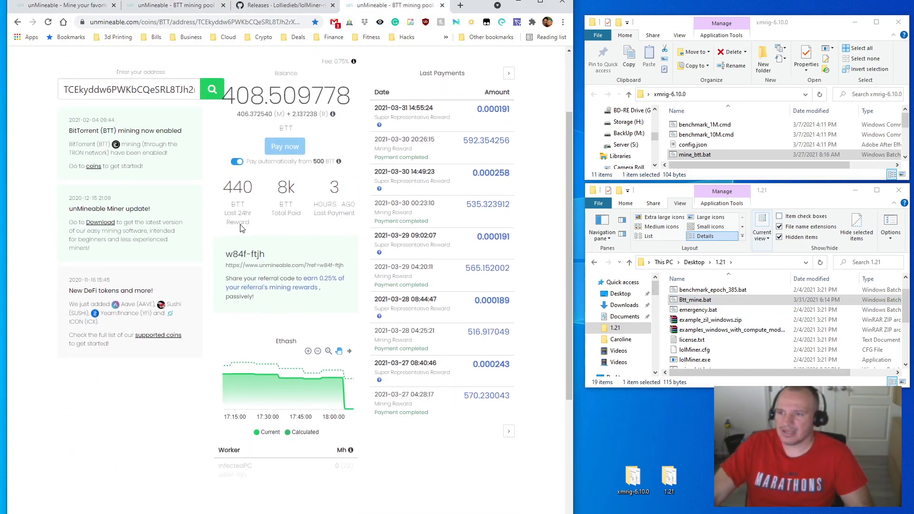
{"action": "scroll", "coordinate": [241, 224], "scroll_direction": "down", "scroll_amount": 3}
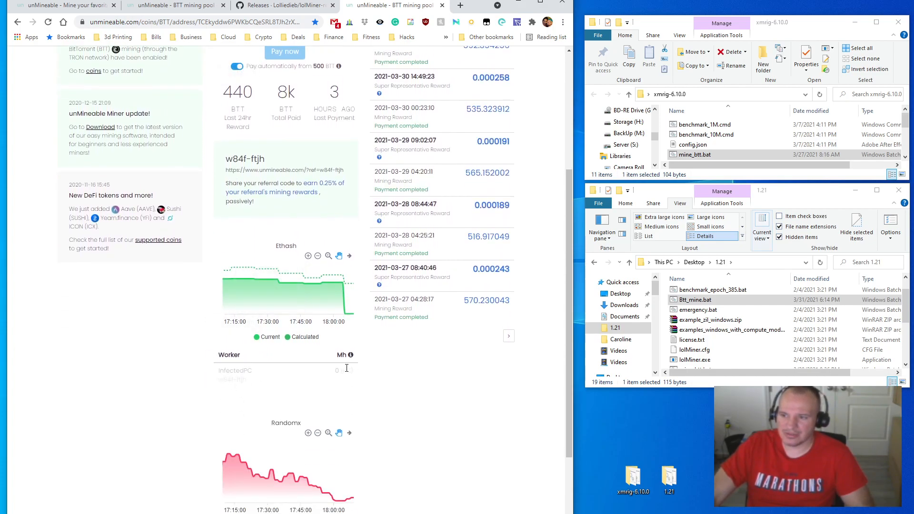
{"action": "left_click_drag", "start_coordinate": [328, 376], "coordinate": [359, 379]}
{"action": "scroll", "coordinate": [257, 384], "scroll_direction": "down", "scroll_amount": 2}
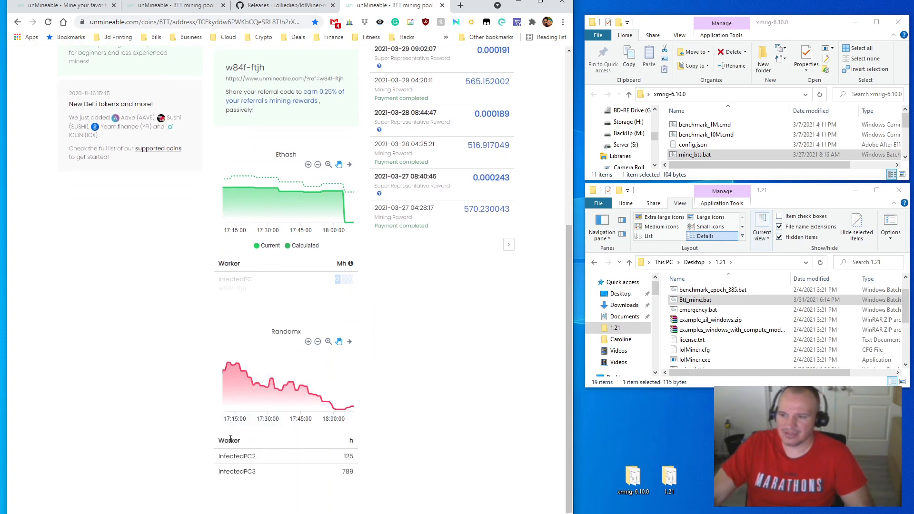
{"action": "scroll", "coordinate": [225, 443], "scroll_direction": "up", "scroll_amount": 6}
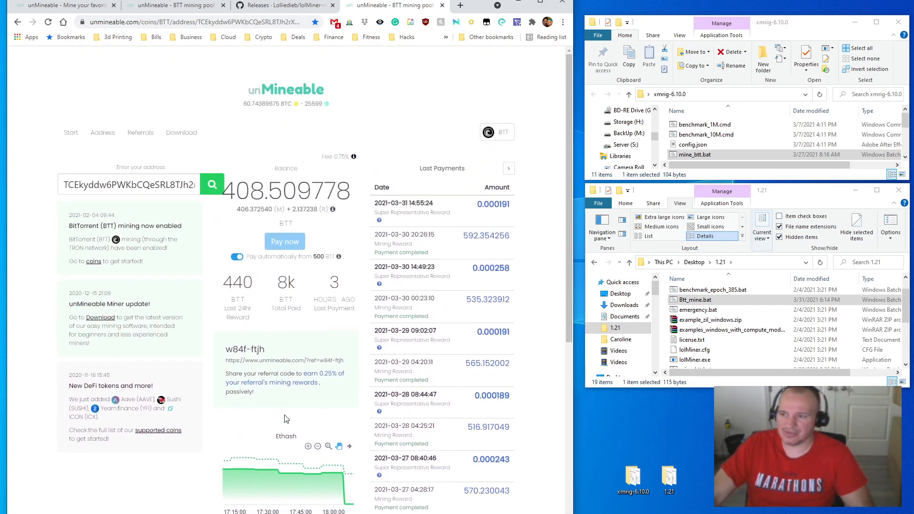
{"action": "scroll", "coordinate": [286, 410], "scroll_direction": "down", "scroll_amount": 3}
{"action": "scroll", "coordinate": [271, 391], "scroll_direction": "up", "scroll_amount": 2}
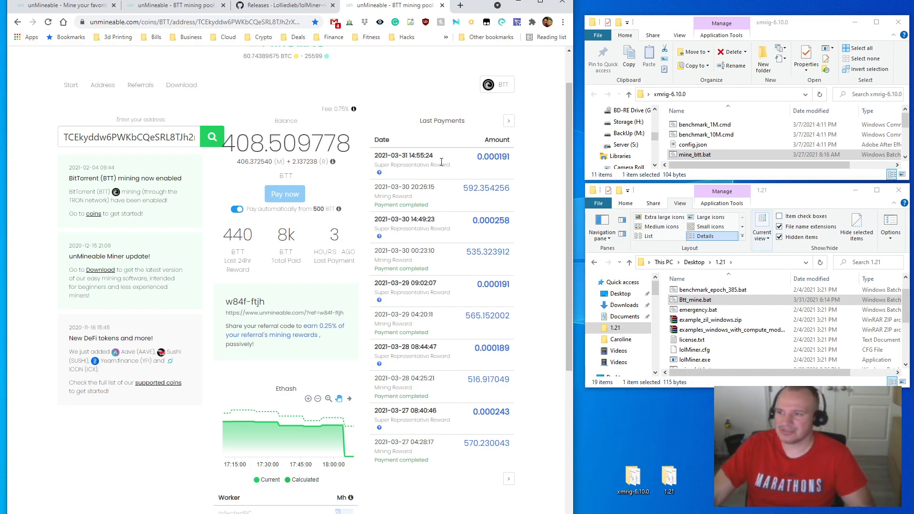
{"action": "scroll", "coordinate": [526, 173], "scroll_direction": "down", "scroll_amount": 3}
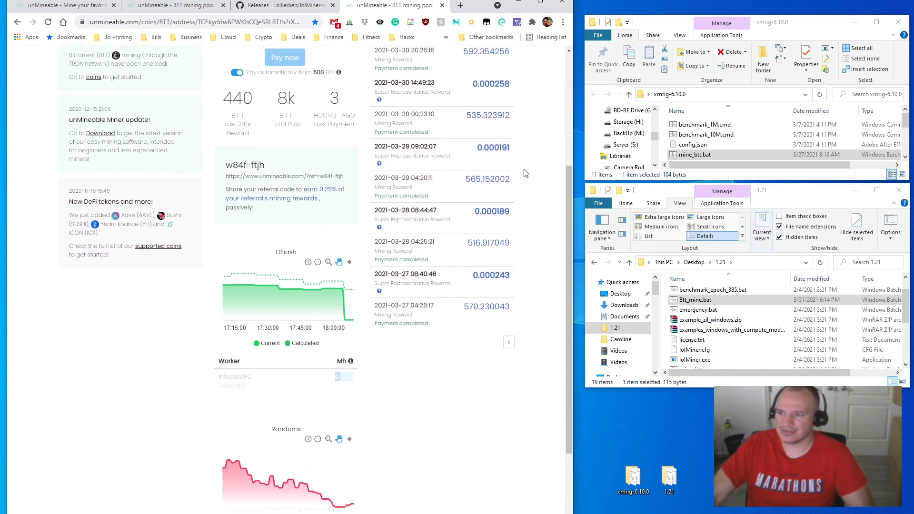
{"action": "scroll", "coordinate": [526, 173], "scroll_direction": "up", "scroll_amount": 3}
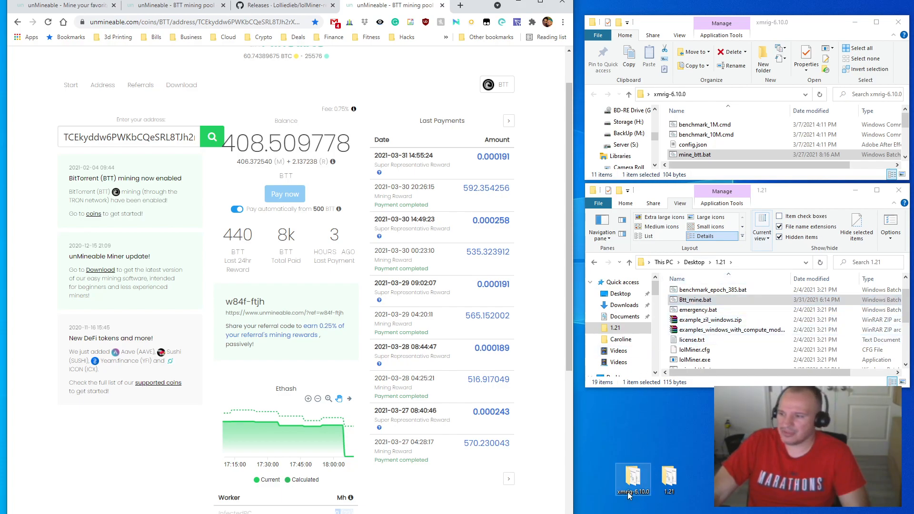
Step: Switch the mining algorithm on unMineable's BTT coin page to RandomX and highlight the xmrig.exe command
{"action": "left_click", "coordinate": [77, 7]}
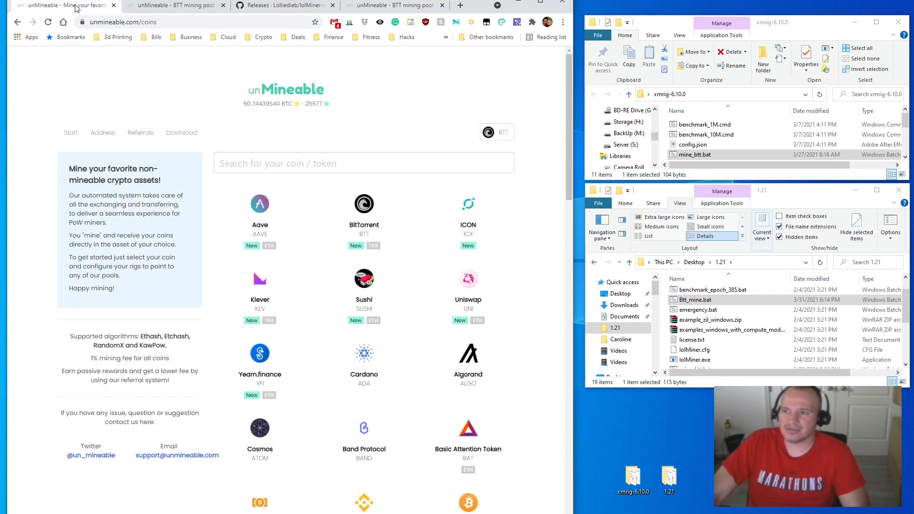
{"action": "left_click", "coordinate": [169, 7]}
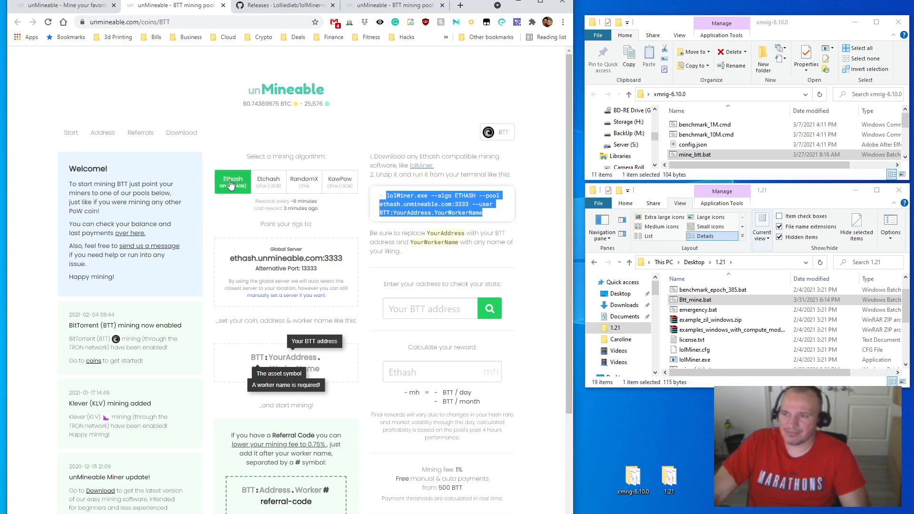
{"action": "left_click", "coordinate": [303, 189]}
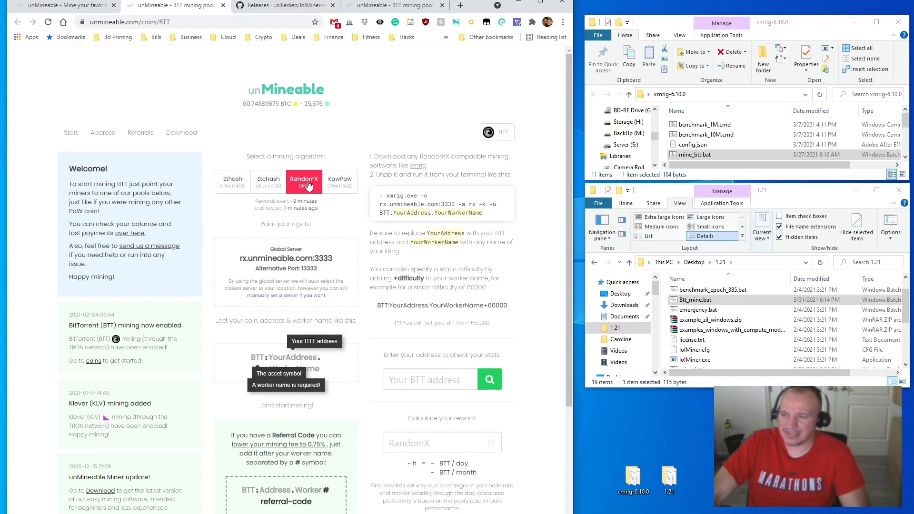
{"action": "left_click_drag", "start_coordinate": [391, 195], "coordinate": [454, 213]}
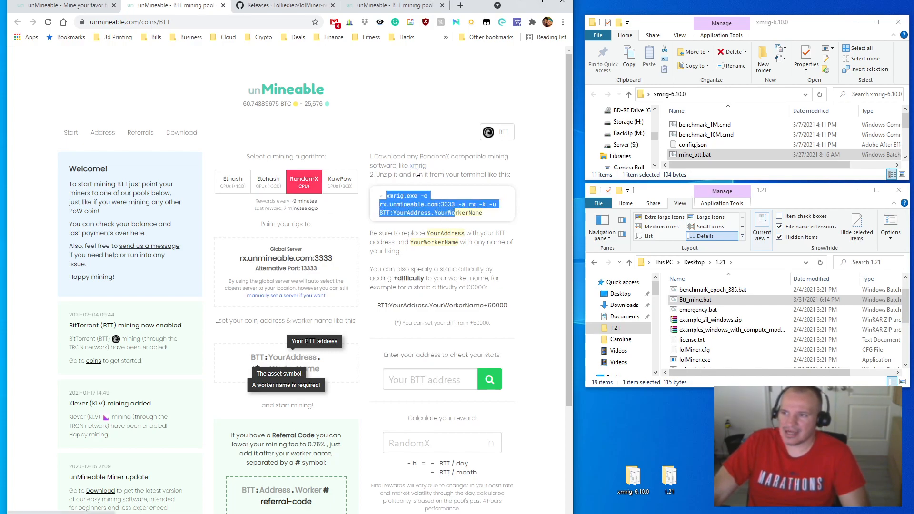
Step: Check in the compatibility properties of xmrig.exe in the xmrig-6.10.0 folder that it runs as an administrator
{"action": "left_click", "coordinate": [627, 478]}
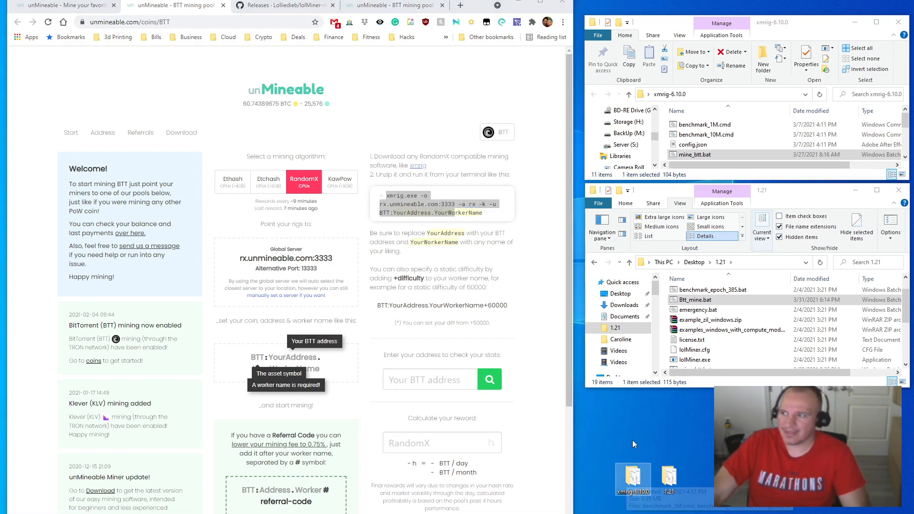
{"action": "left_click", "coordinate": [690, 149]}
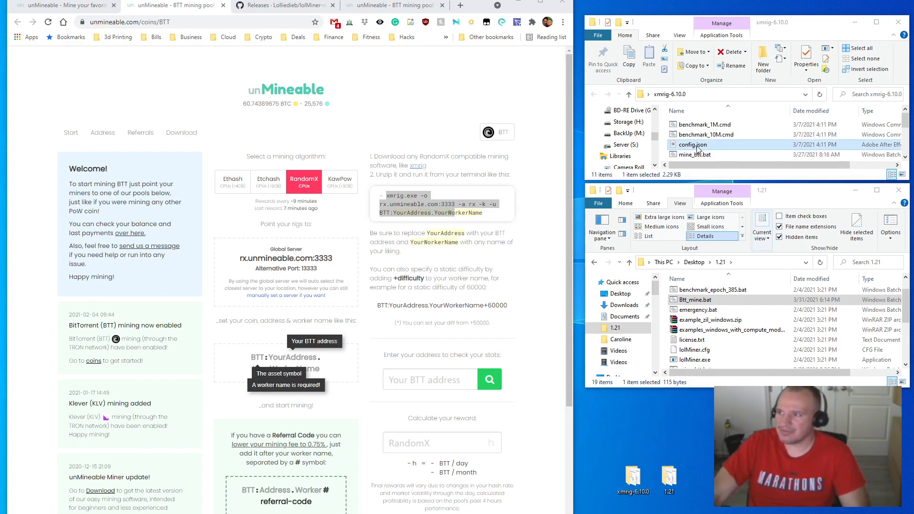
{"action": "scroll", "coordinate": [694, 126], "scroll_direction": "down", "scroll_amount": 3}
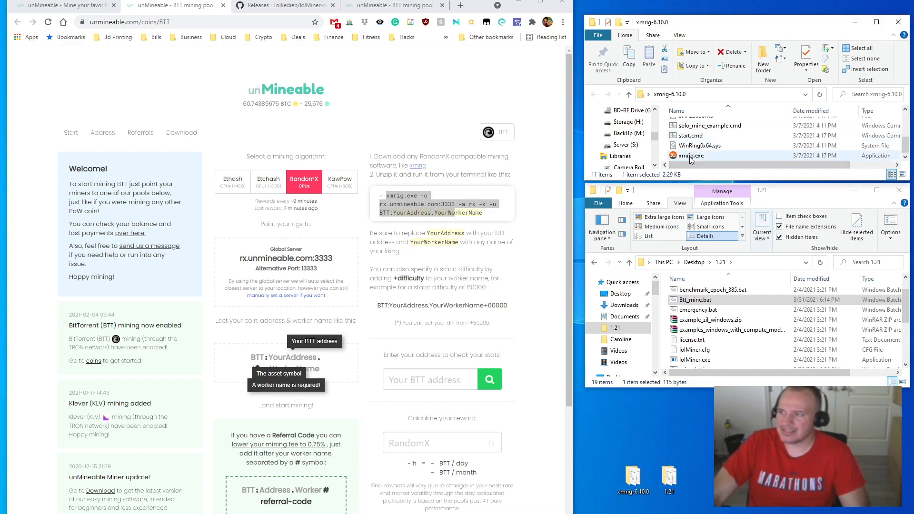
{"action": "right_click", "coordinate": [706, 157]}
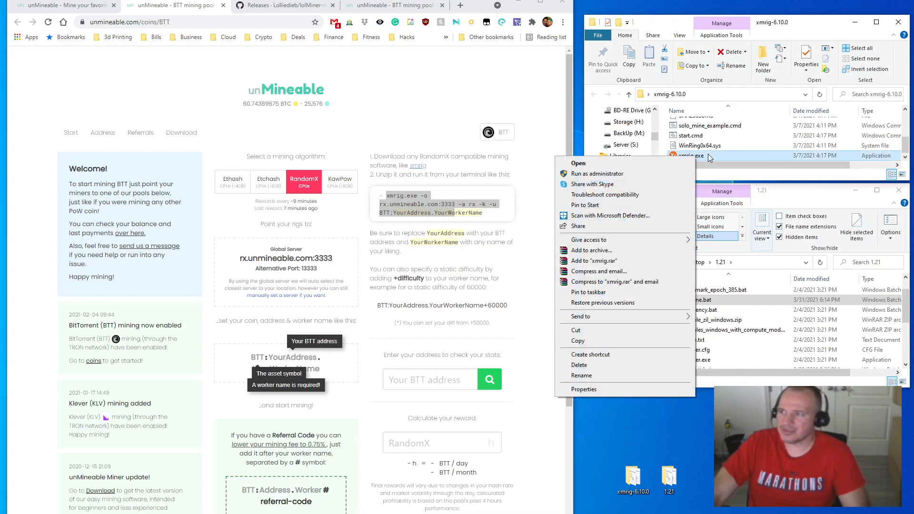
{"action": "left_click", "coordinate": [600, 389]}
{"action": "left_click", "coordinate": [742, 180]}
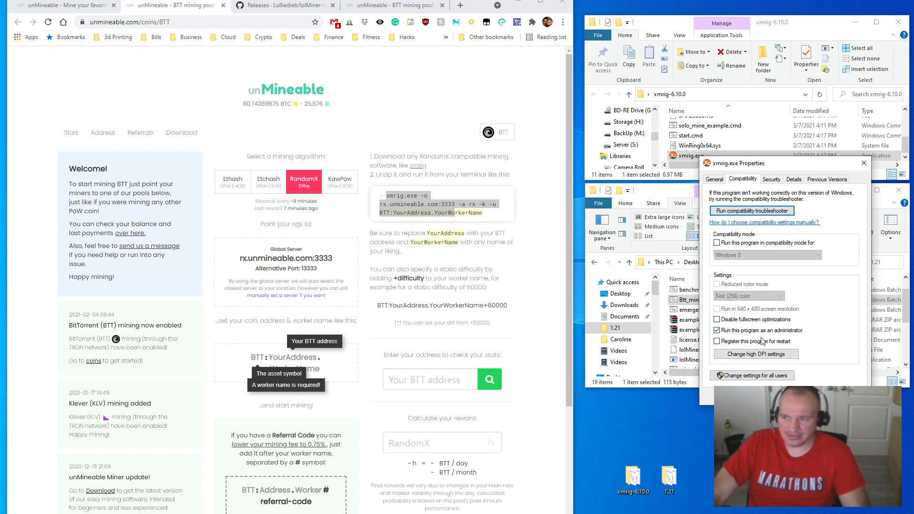
{"action": "left_click", "coordinate": [787, 384]}
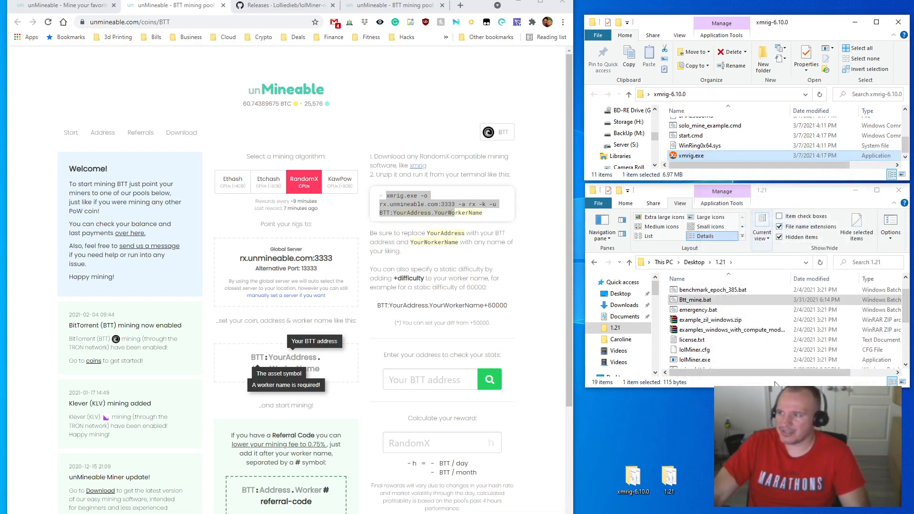
Step: Create a new text document named btt_miner.txt in the xmrig-6.10.0 folder
{"action": "scroll", "coordinate": [702, 149], "scroll_direction": "up", "scroll_amount": 2}
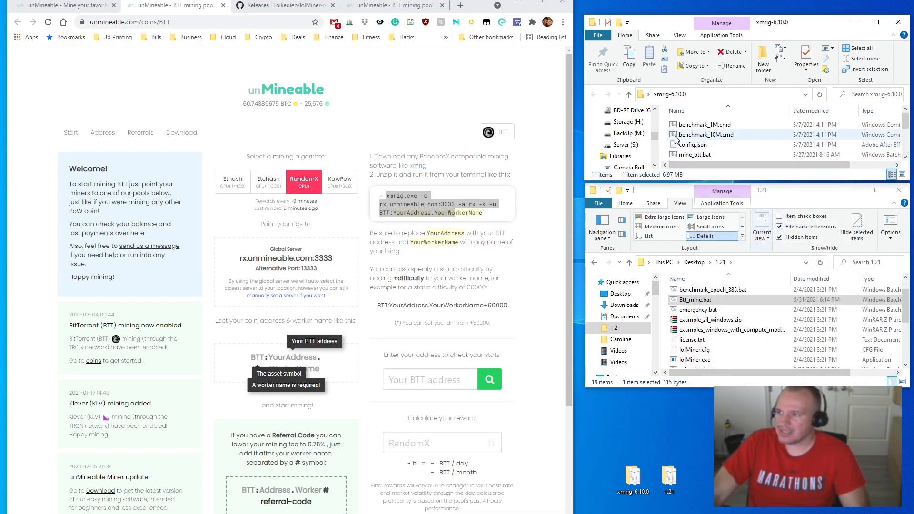
{"action": "right_click", "coordinate": [665, 135]}
{"action": "mouse_move", "coordinate": [611, 274]}
{"action": "left_click", "coordinate": [694, 391]}
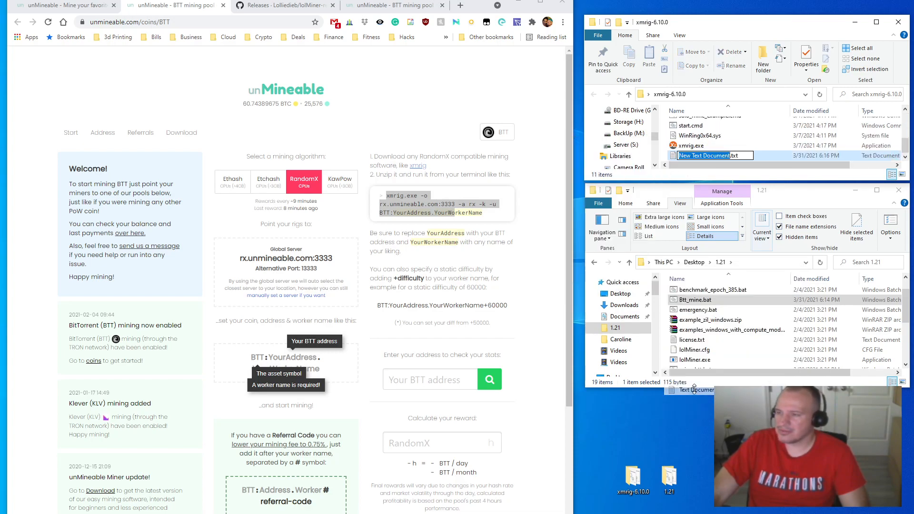
{"action": "type", "text": "btt"}
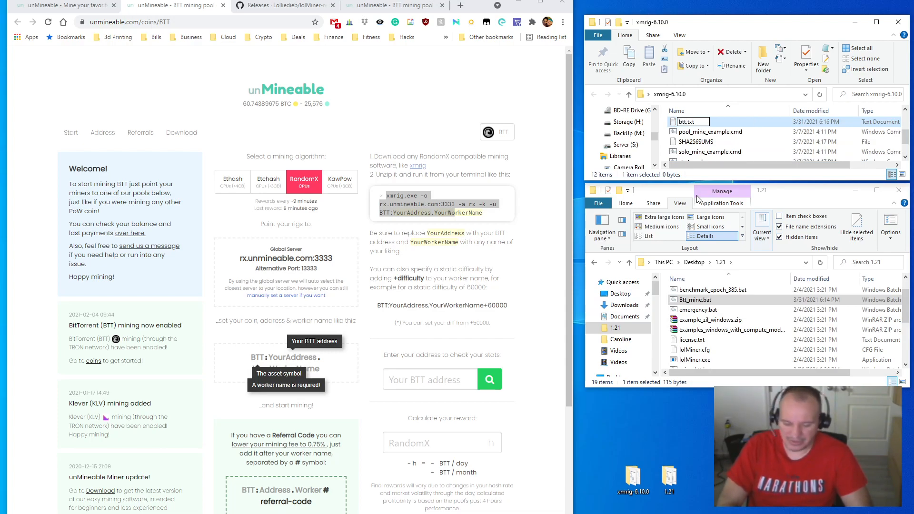
{"action": "type", "text": "_miner"}
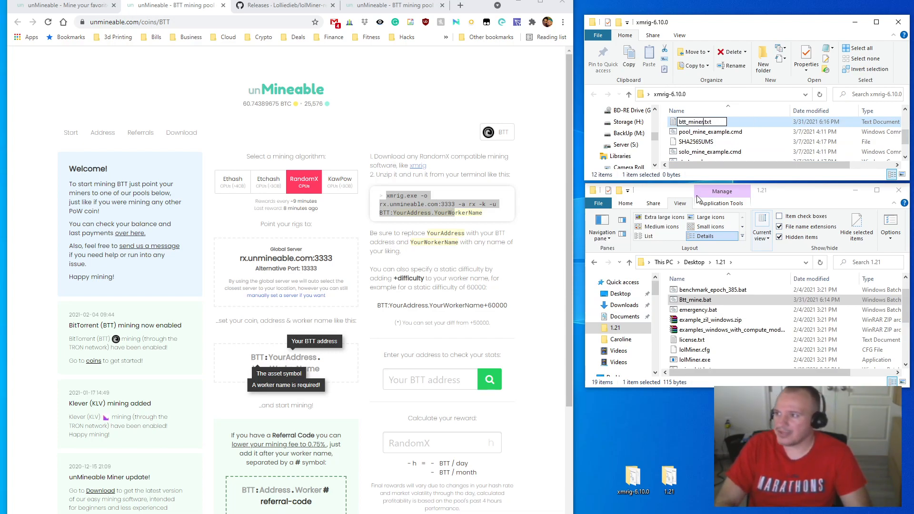
{"action": "key", "text": "Return"}
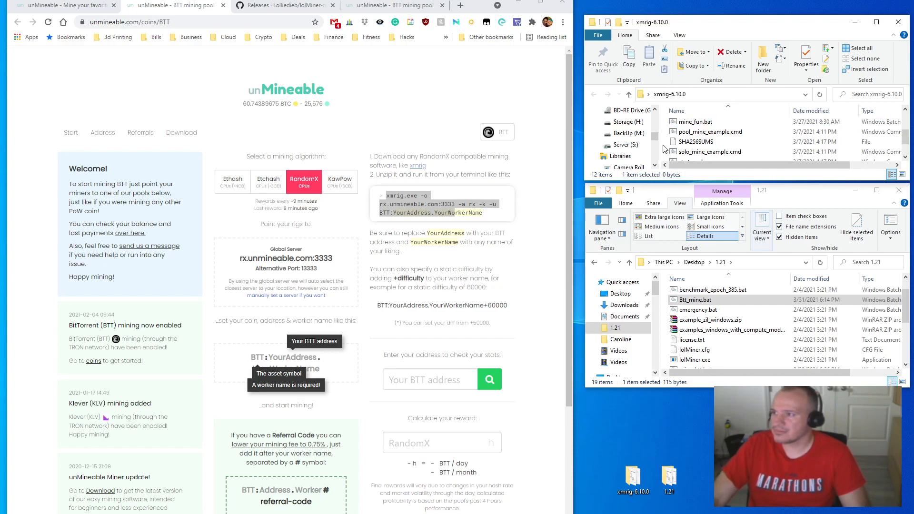
Step: Open btt_miner.txt from the xmrig-6.10.0 folder for editing
{"action": "right_click", "coordinate": [690, 123]}
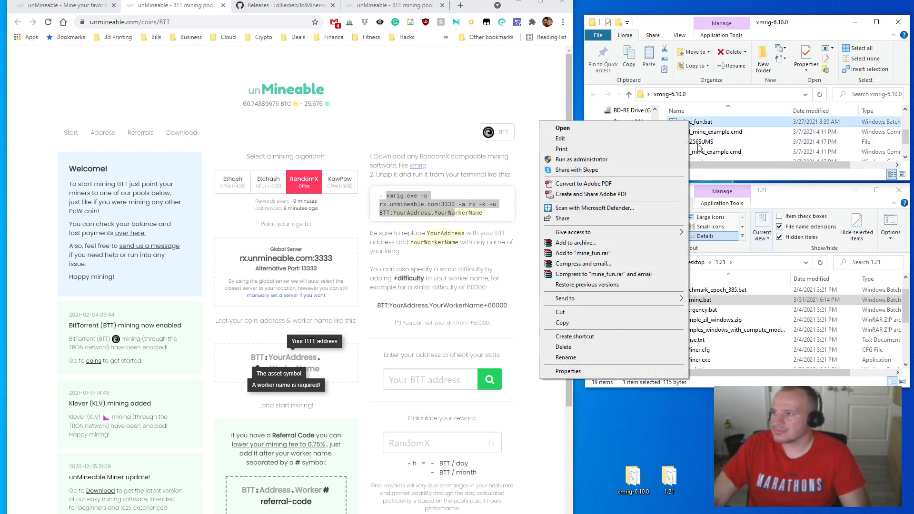
{"action": "left_click", "coordinate": [756, 150]}
{"action": "scroll", "coordinate": [757, 143], "scroll_direction": "up", "scroll_amount": 2}
{"action": "left_click", "coordinate": [736, 144]}
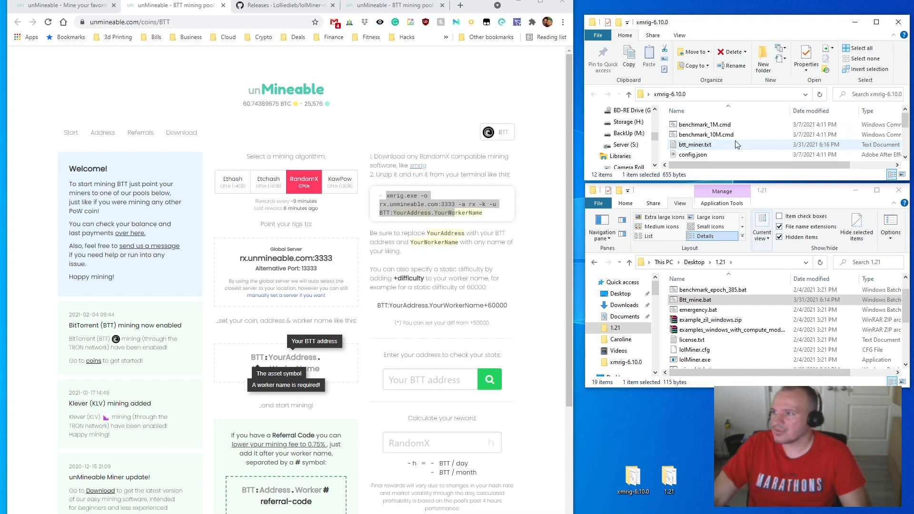
{"action": "right_click", "coordinate": [702, 144]}
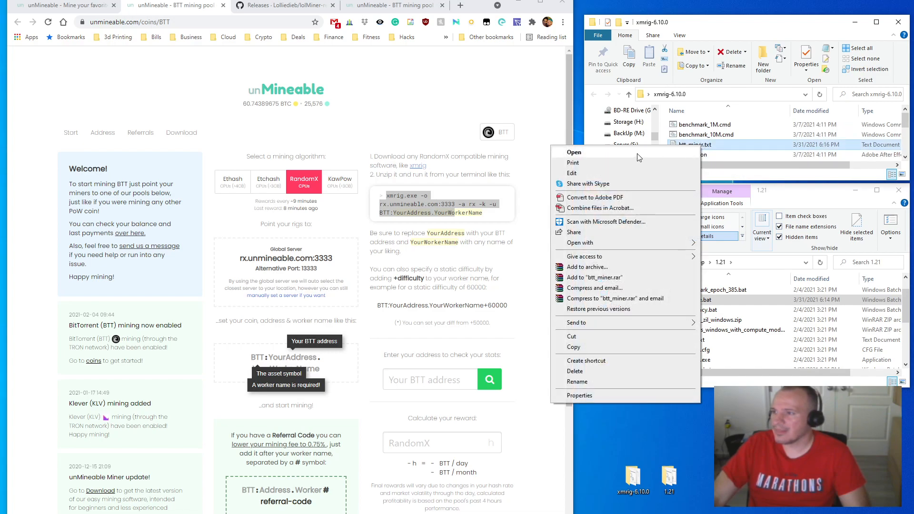
{"action": "left_click", "coordinate": [617, 177]}
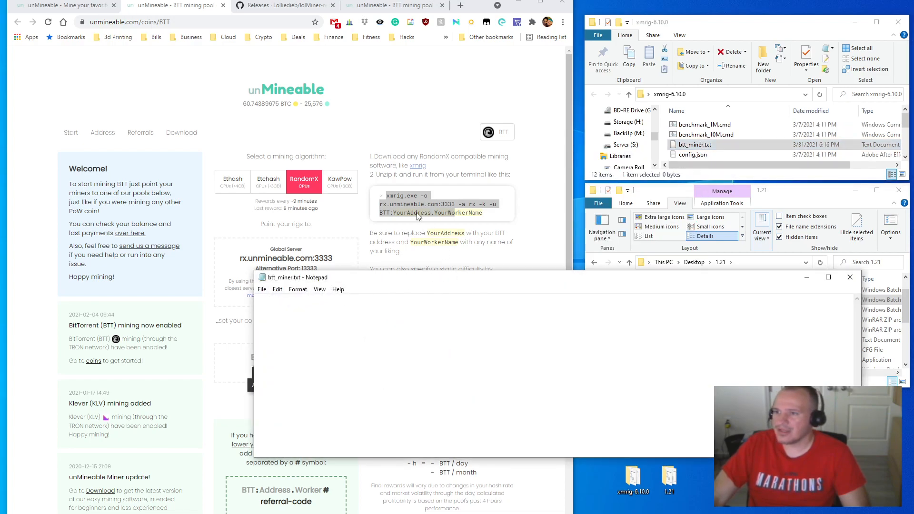
Step: Copy the full xmrig.exe RandomX command from unMineable's BTT coin page and paste it into btt_miner.txt
{"action": "left_click", "coordinate": [385, 200]}
{"action": "left_click_drag", "start_coordinate": [397, 199], "coordinate": [493, 220]}
{"action": "key", "text": "ctrl+c"}
{"action": "right_click", "coordinate": [609, 314]}
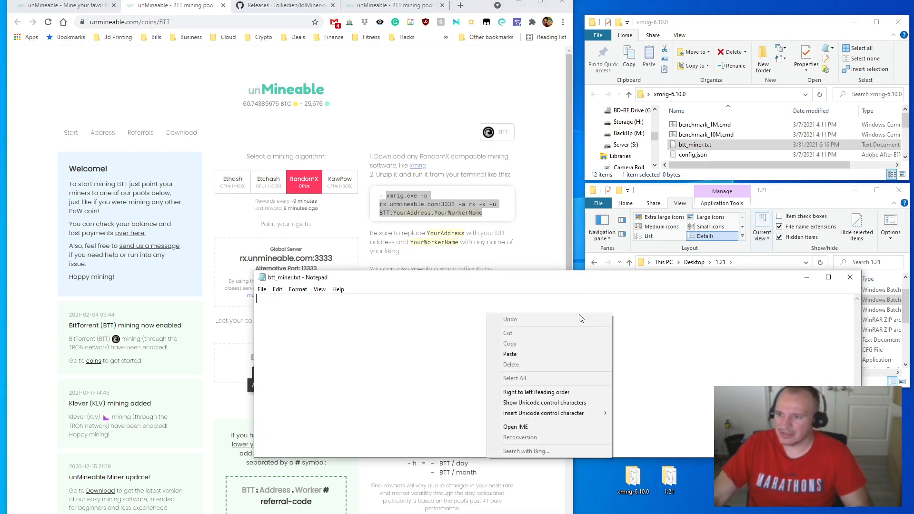
{"action": "left_click", "coordinate": [534, 354]}
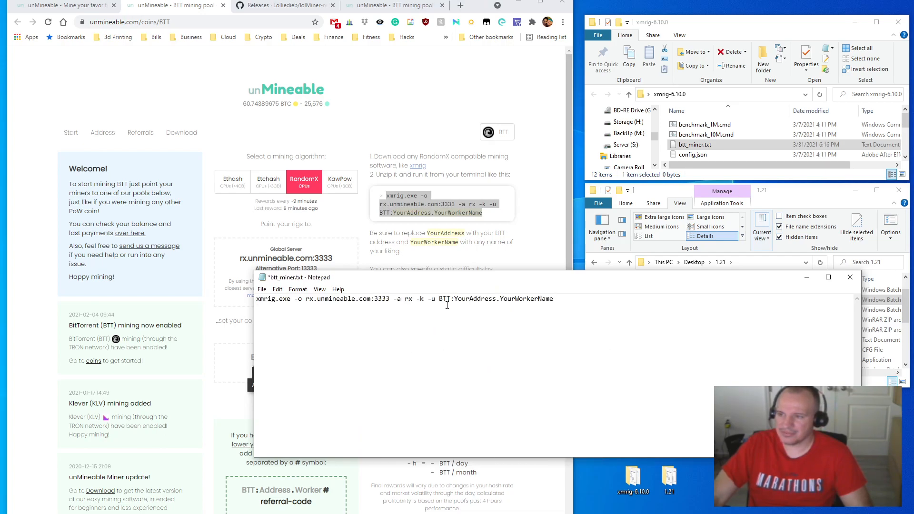
Step: Replace YourAddress in the xmrig command with a placeholder wallet address and YourWorkerName with PC2
{"action": "left_click_drag", "start_coordinate": [454, 298], "coordinate": [490, 299]}
{"action": "type", "text": "ergdfhghmyumk,tyhjergewrfdrgerg"}
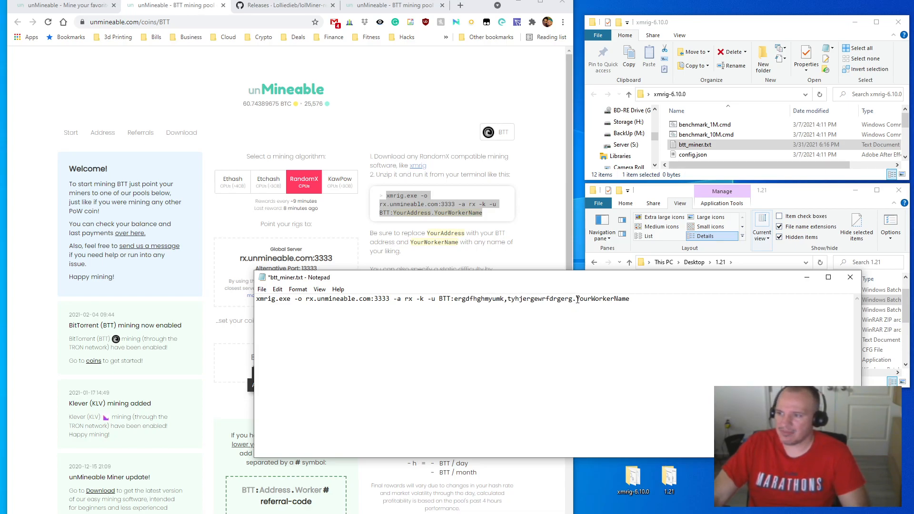
{"action": "left_click_drag", "start_coordinate": [576, 299], "coordinate": [659, 306]}
{"action": "type", "text": "PC2"}
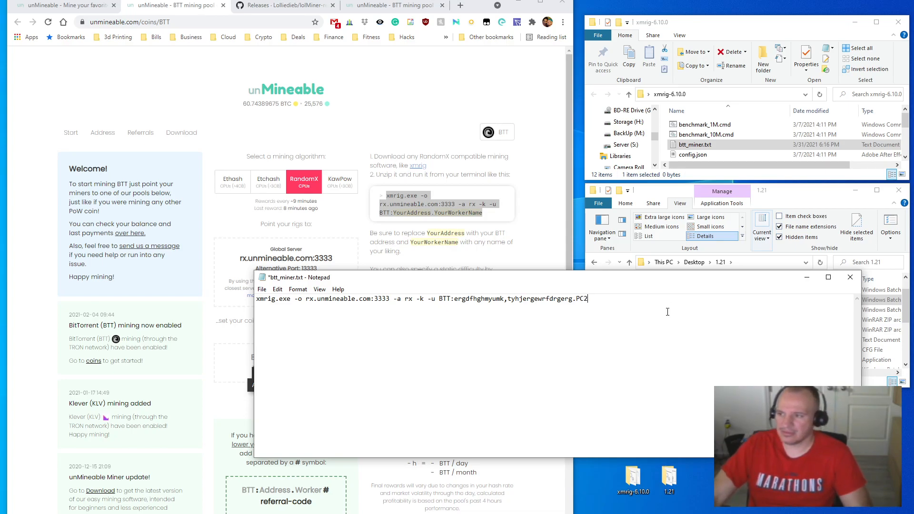
Step: Check the RandomX worker names on the BTT address statistics page and append # after PC2 in btt_miner.txt
{"action": "left_click", "coordinate": [376, 3]}
{"action": "scroll", "coordinate": [297, 333], "scroll_direction": "down", "scroll_amount": 3}
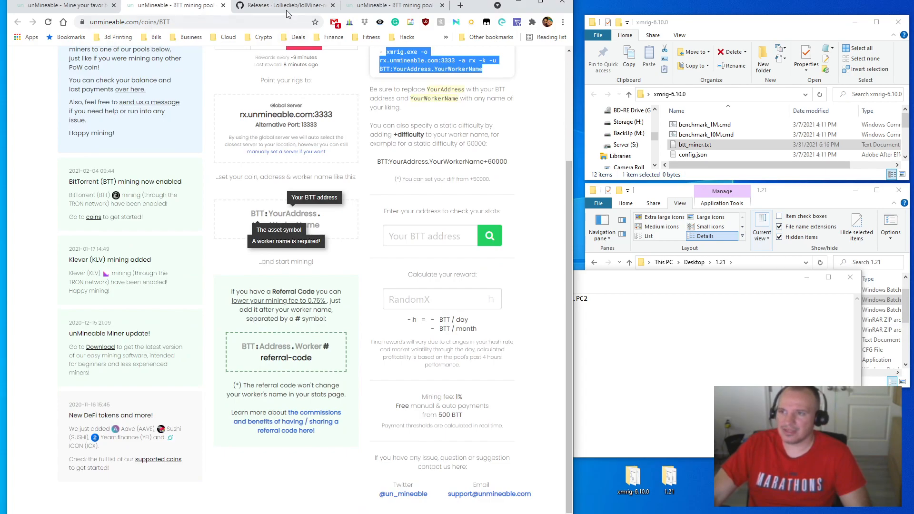
{"action": "left_click", "coordinate": [345, 6]}
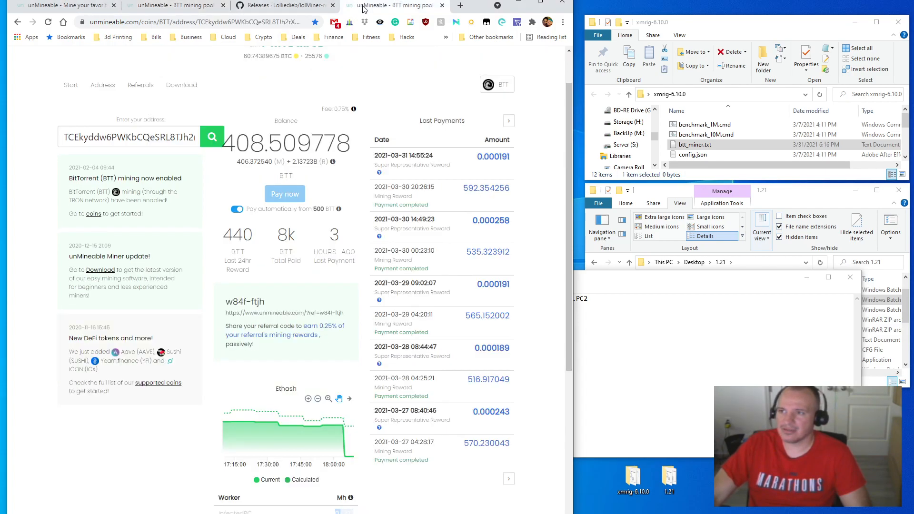
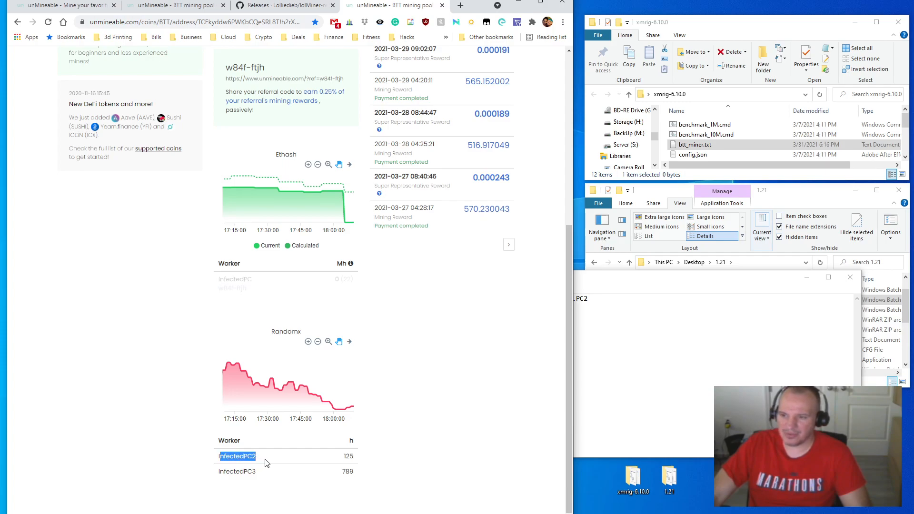
{"action": "left_click", "coordinate": [220, 470]}
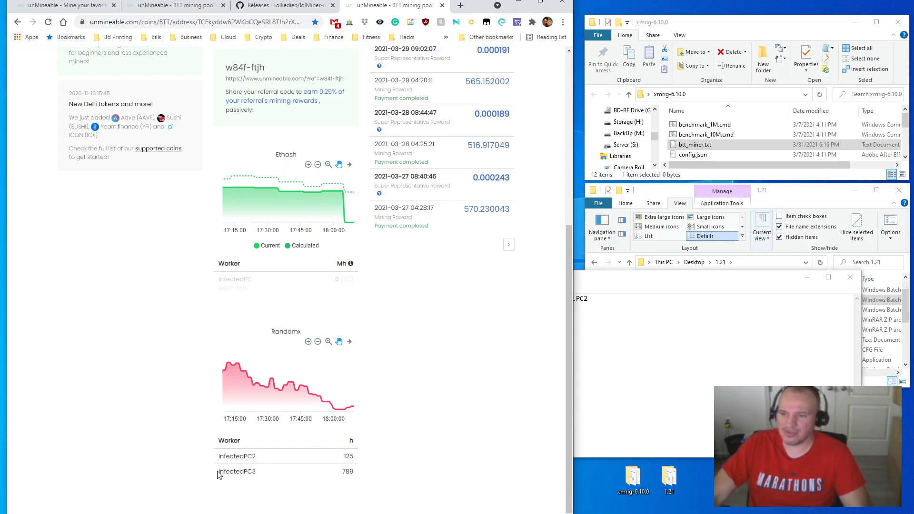
{"action": "left_click_drag", "start_coordinate": [217, 472], "coordinate": [257, 473]}
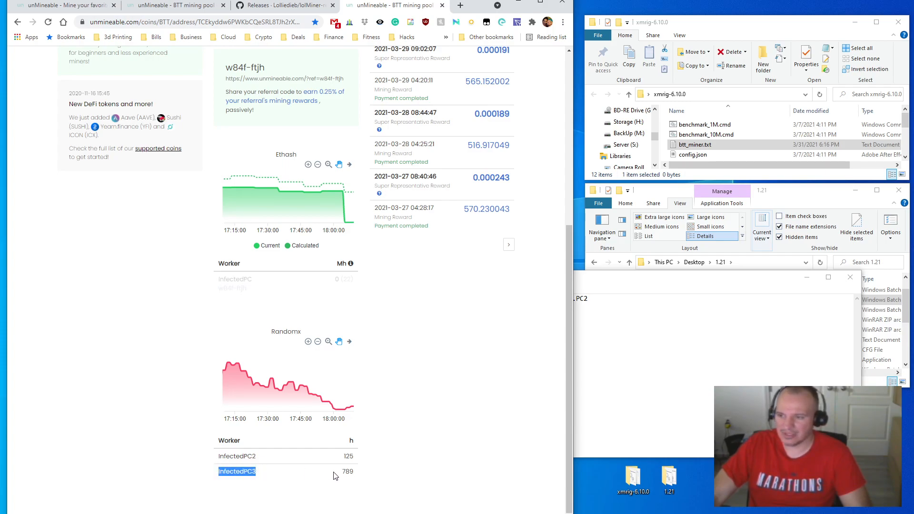
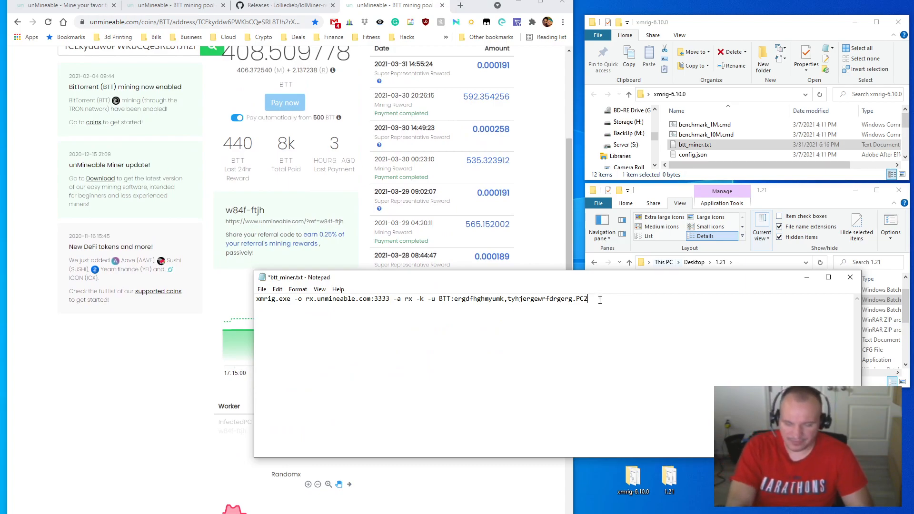
{"action": "type", "text": "#"}
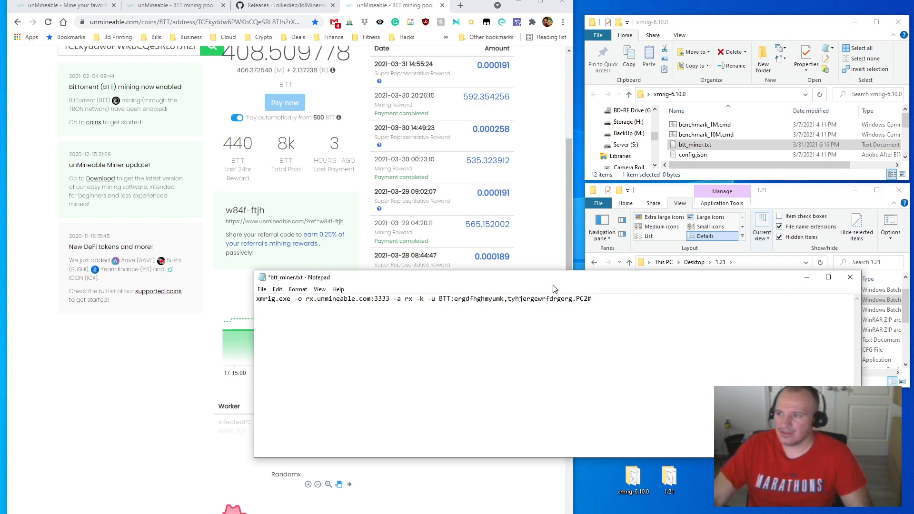
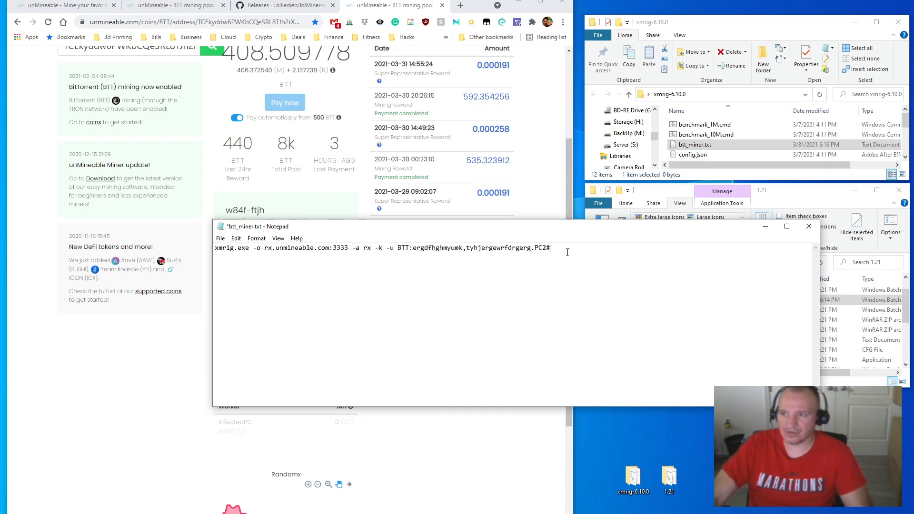
Step: Examine the balance, referral earnings, 24-hour reward, total paid, automatic payout setting, mining fee and worker charts on the BTT address statistics page
{"action": "left_click_drag", "start_coordinate": [569, 162], "coordinate": [577, 125]}
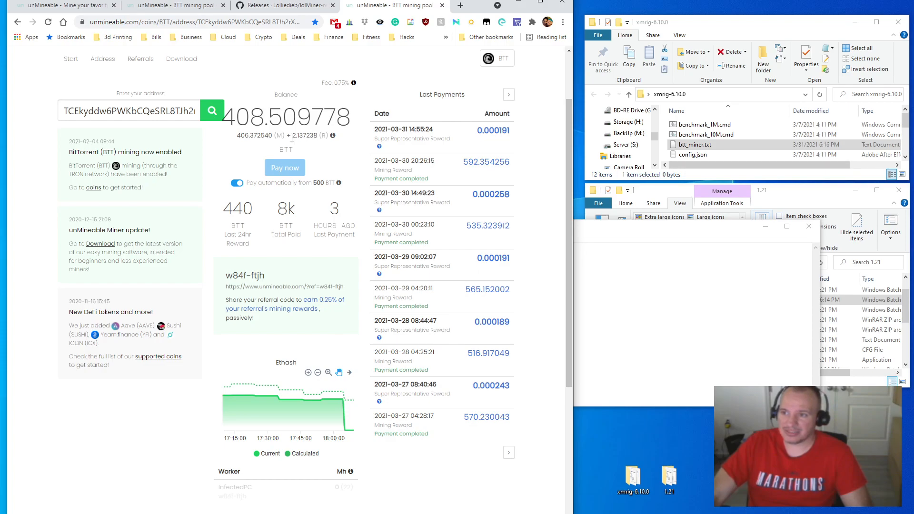
{"action": "left_click_drag", "start_coordinate": [293, 137], "coordinate": [324, 137]}
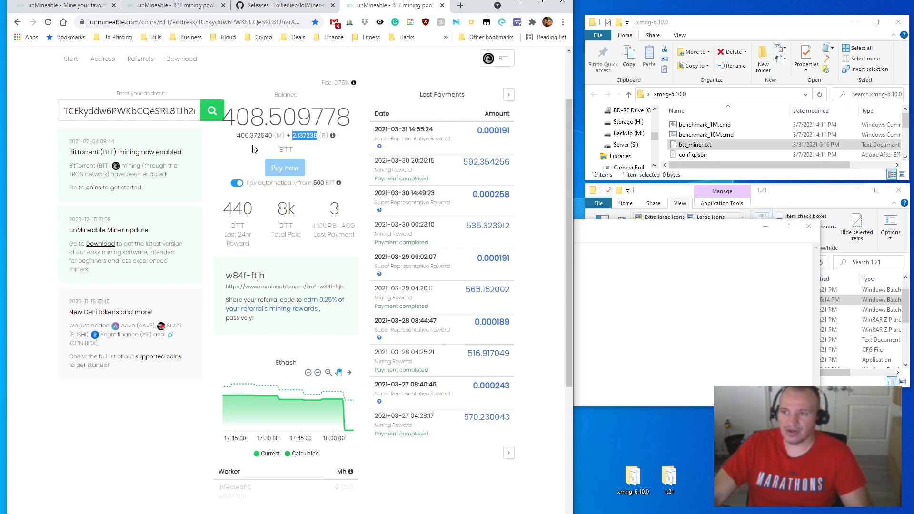
{"action": "mouse_move", "coordinate": [243, 207]}
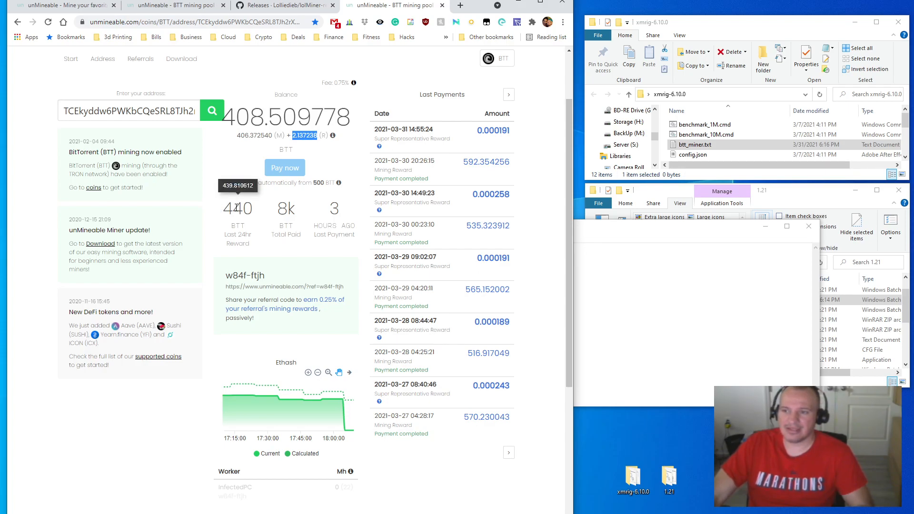
{"action": "mouse_move", "coordinate": [287, 208]}
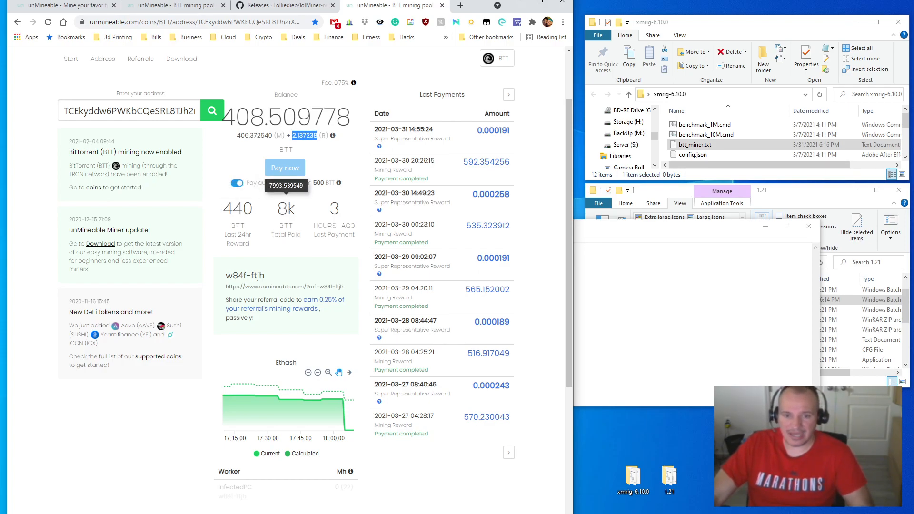
{"action": "mouse_move", "coordinate": [339, 182]}
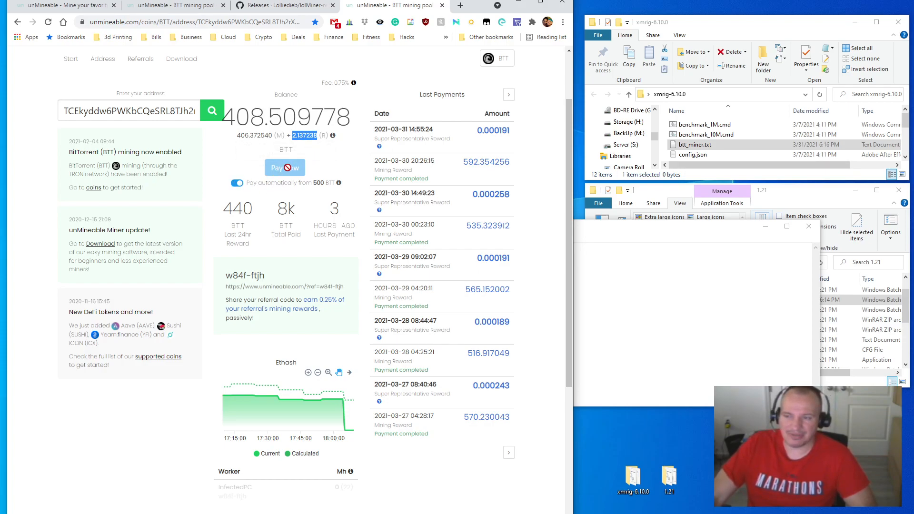
{"action": "left_click_drag", "start_coordinate": [349, 83], "coordinate": [328, 85]}
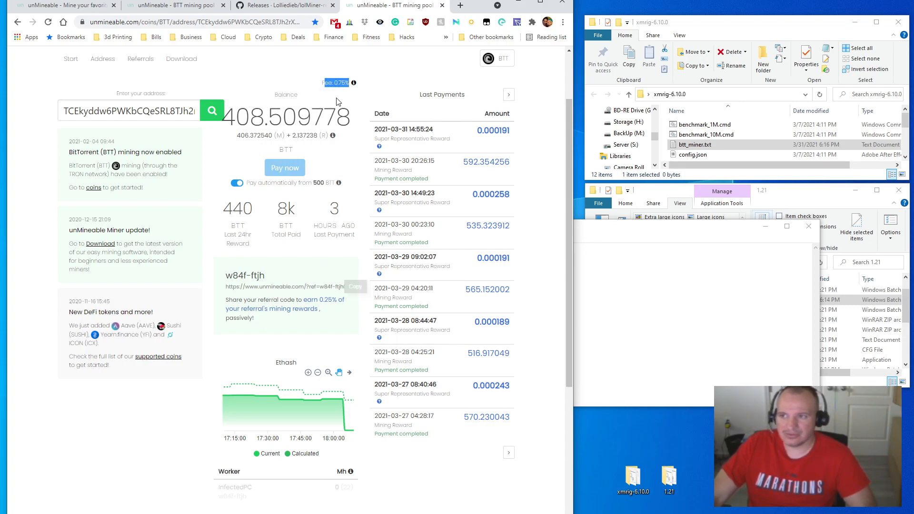
{"action": "left_click", "coordinate": [335, 83]}
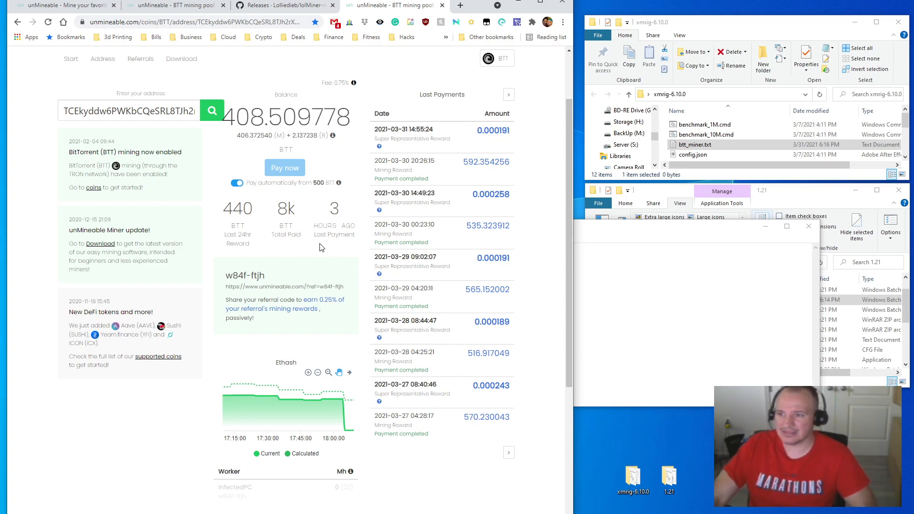
{"action": "scroll", "coordinate": [255, 432], "scroll_direction": "down", "scroll_amount": 1}
{"action": "mouse_move", "coordinate": [256, 432]}
{"action": "scroll", "coordinate": [205, 366], "scroll_direction": "down", "scroll_amount": 3}
{"action": "scroll", "coordinate": [205, 367], "scroll_direction": "up", "scroll_amount": 5}
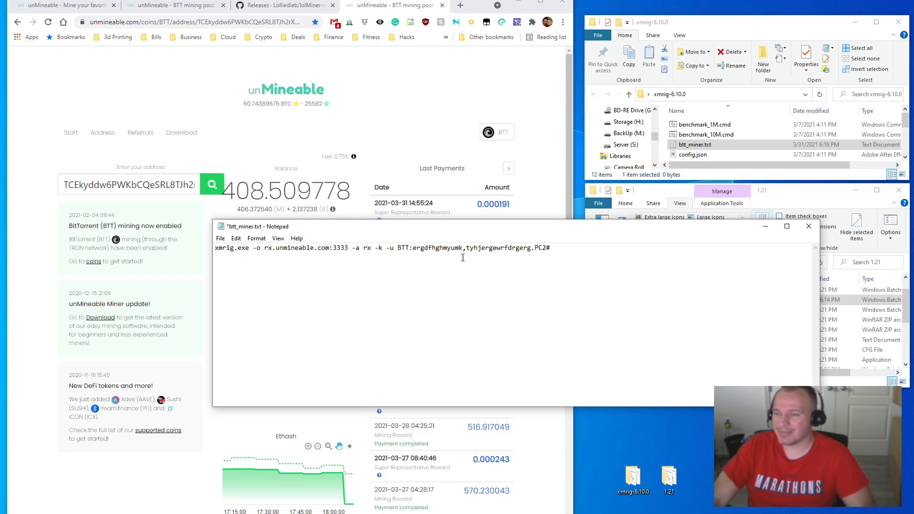
Step: Add the placeholder referral code sdfsd-sdfsdf after the # in btt_miner.txt, and close the file with its changes saved
{"action": "type", "text": "sdf"}
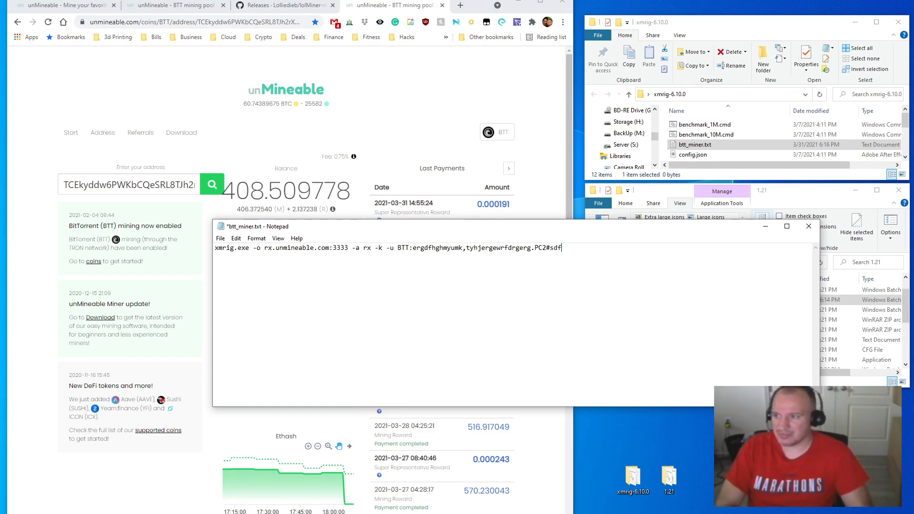
{"action": "type", "text": "sd-sdfsdf"}
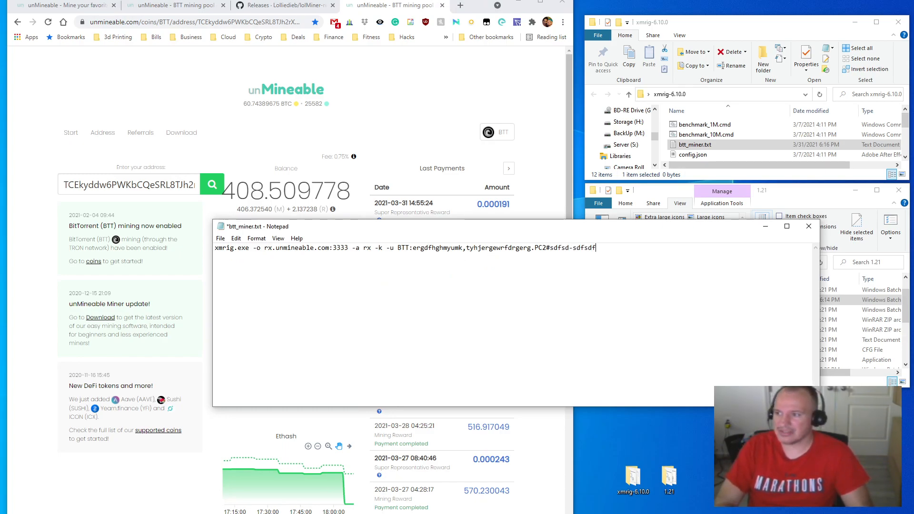
{"action": "left_click", "coordinate": [808, 226]}
{"action": "left_click", "coordinate": [425, 264]}
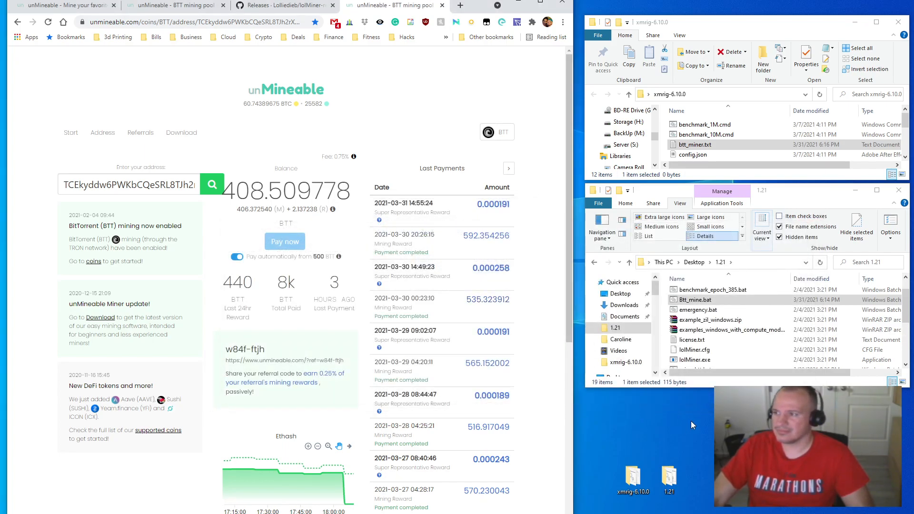
{"action": "right_click", "coordinate": [700, 146]}
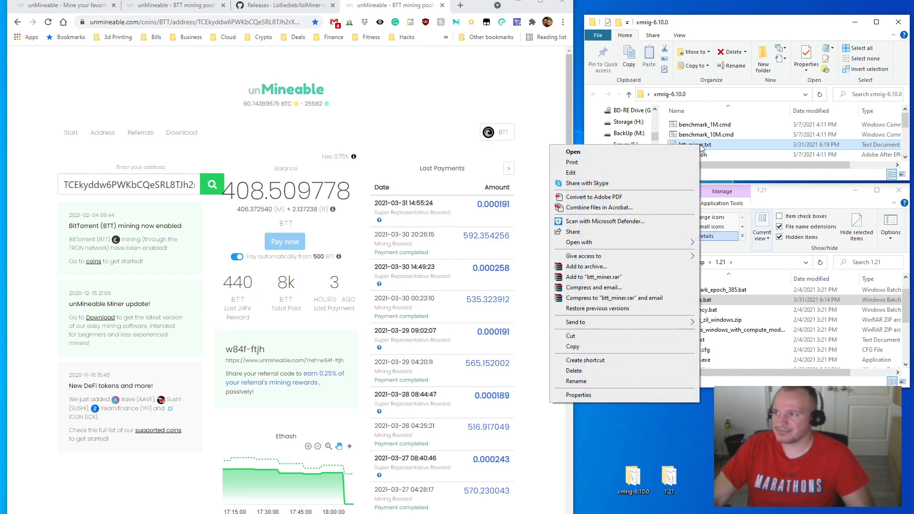
{"action": "left_click", "coordinate": [727, 142]}
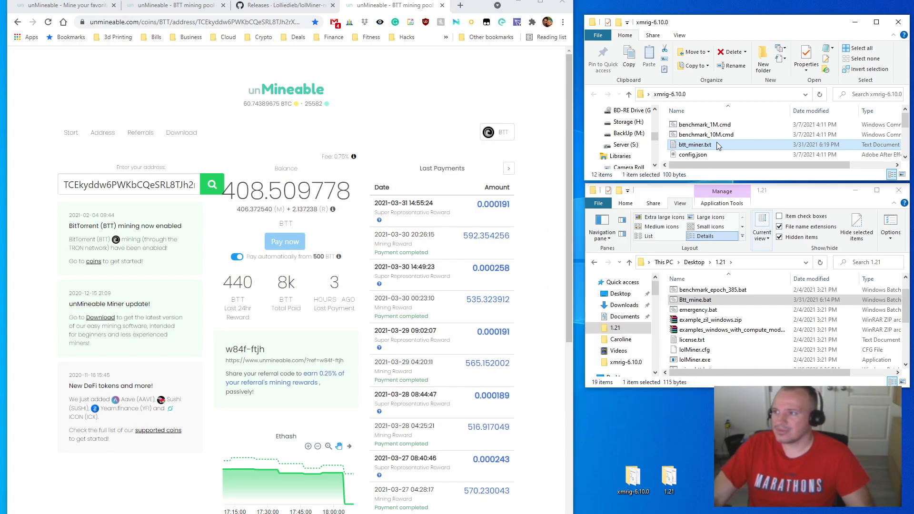
{"action": "scroll", "coordinate": [719, 145], "scroll_direction": "down", "scroll_amount": 3}
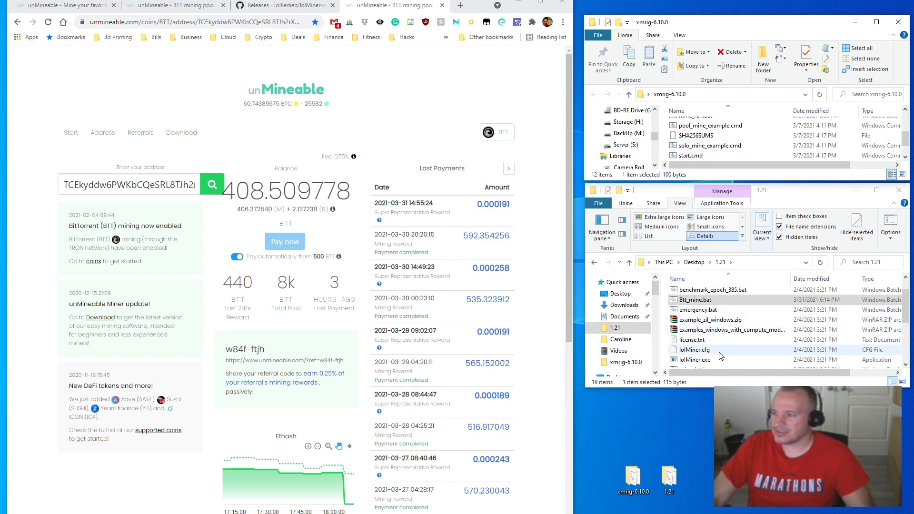
Step: Run mine_btt.bat from the 1.21 folder and review lolMiner's startup output in the console
{"action": "scroll", "coordinate": [720, 355], "scroll_direction": "down", "scroll_amount": 2}
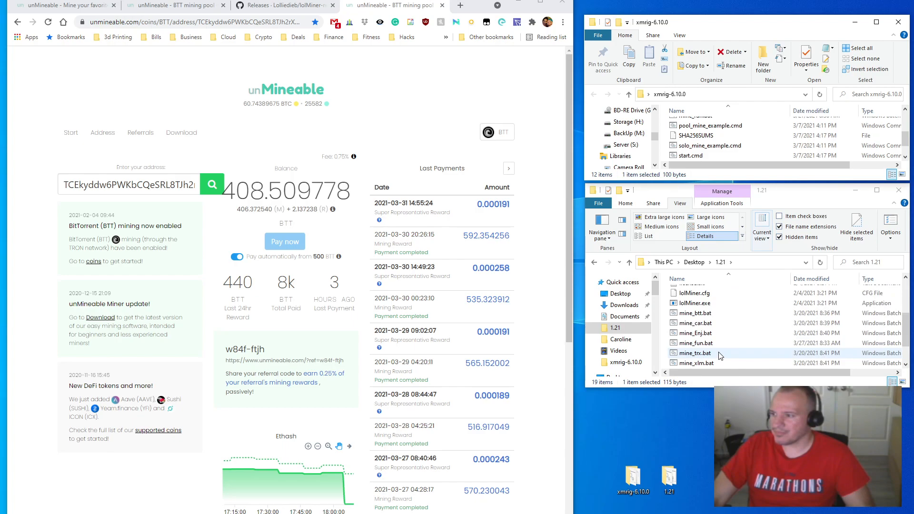
{"action": "left_click", "coordinate": [692, 315]}
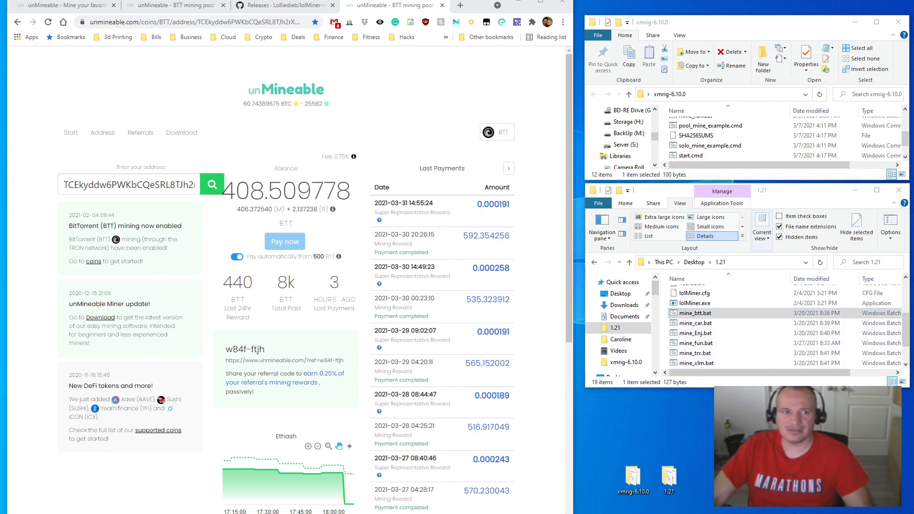
{"action": "double_click", "coordinate": [692, 313]}
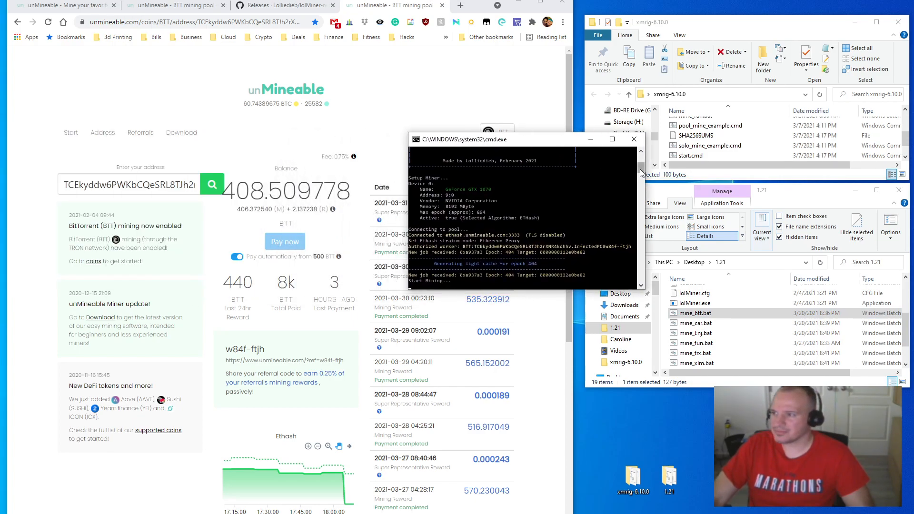
{"action": "left_click_drag", "start_coordinate": [639, 170], "coordinate": [641, 152]}
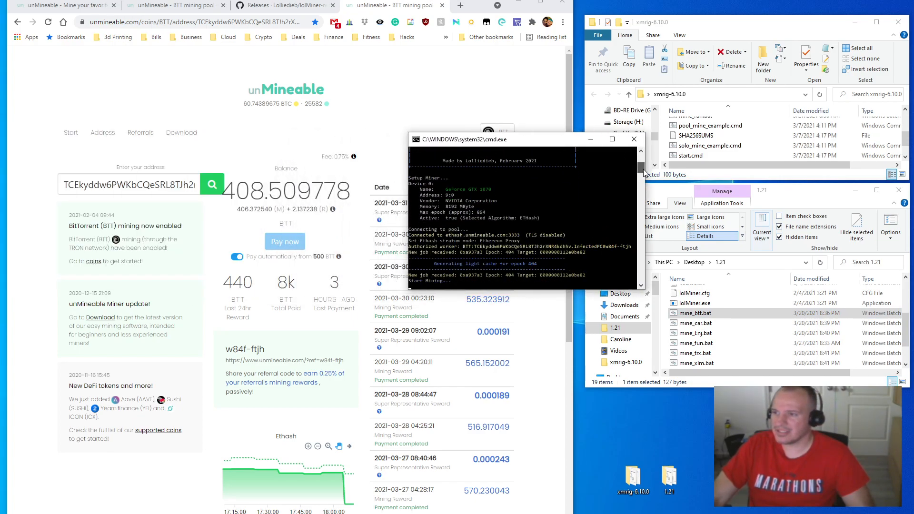
{"action": "left_click_drag", "start_coordinate": [641, 172], "coordinate": [641, 169]}
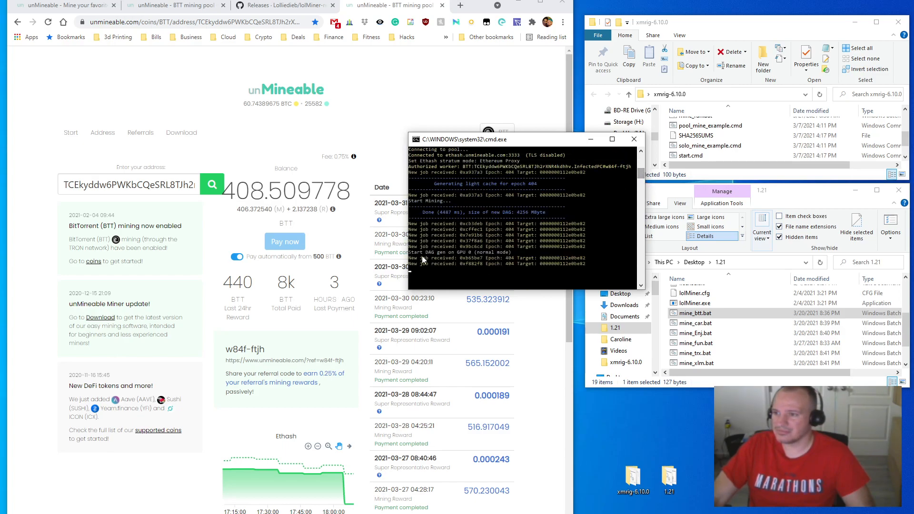
Step: Move the lolMiner console off the unMineable page, over the xmrig-6.10.0 folder window, and widen it to fit the output
{"action": "left_click_drag", "start_coordinate": [515, 139], "coordinate": [737, 0]}
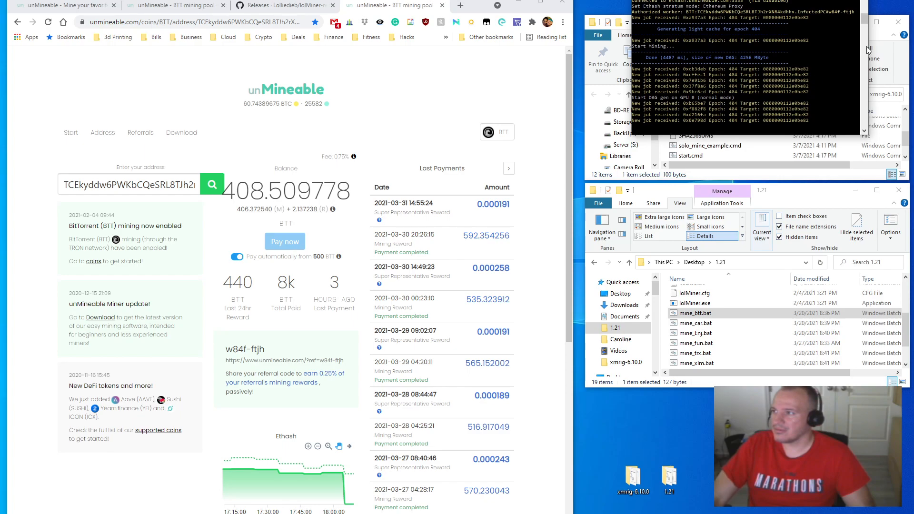
{"action": "left_click_drag", "start_coordinate": [870, 45], "coordinate": [904, 44]}
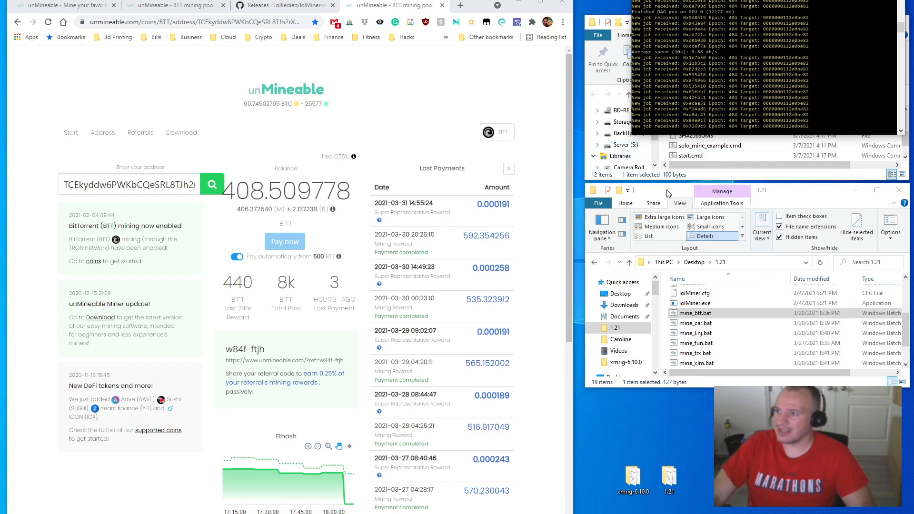
Step: Bring the xmrig-6.10.0 folder to the front and run mine_btt.bat to start CPU mining with XMRig
{"action": "left_click", "coordinate": [727, 173]}
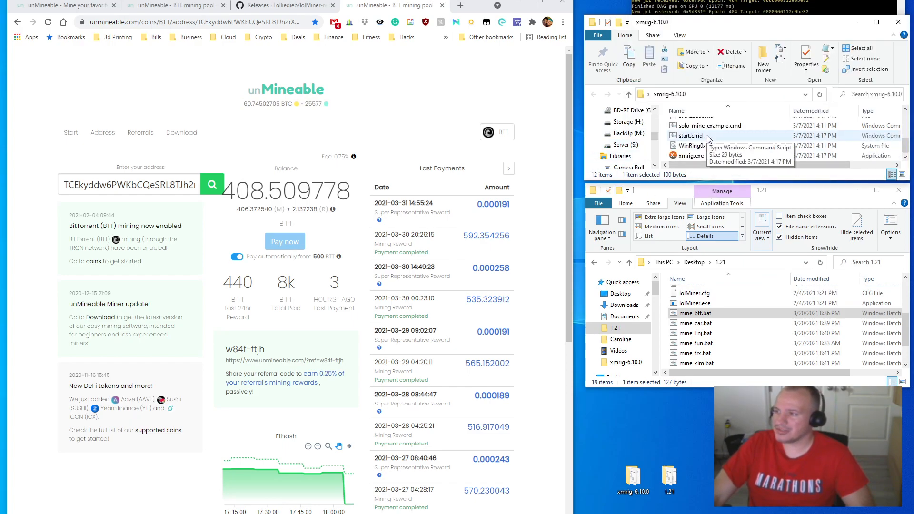
{"action": "scroll", "coordinate": [709, 137], "scroll_direction": "up", "scroll_amount": 3}
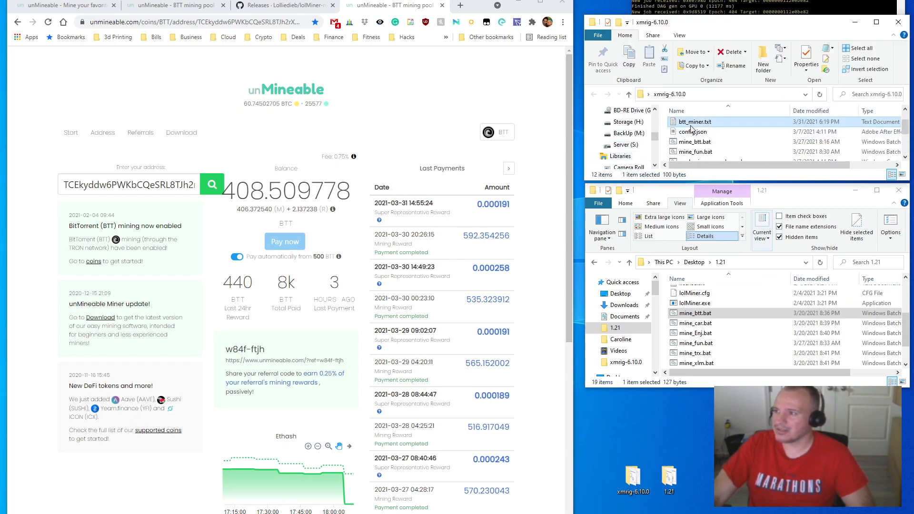
{"action": "scroll", "coordinate": [697, 131], "scroll_direction": "down", "scroll_amount": 1}
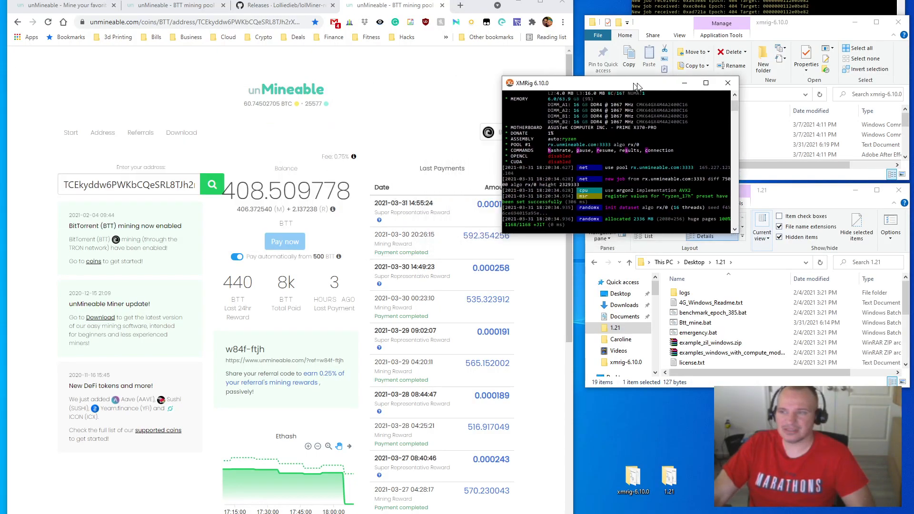
Step: Widen the XMRig console and place it above the 1.21 folder window to review its mining output
{"action": "left_click_drag", "start_coordinate": [635, 84], "coordinate": [721, 92]}
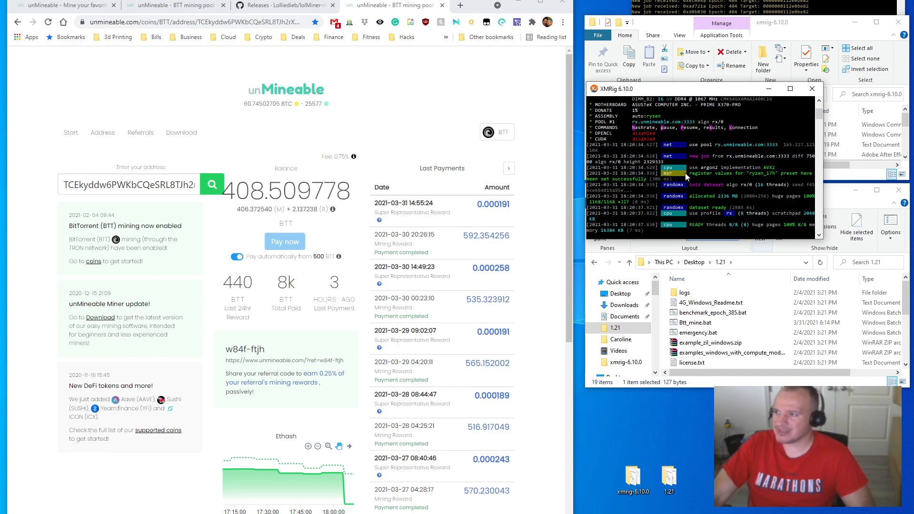
{"action": "left_click_drag", "start_coordinate": [823, 175], "coordinate": [886, 177]}
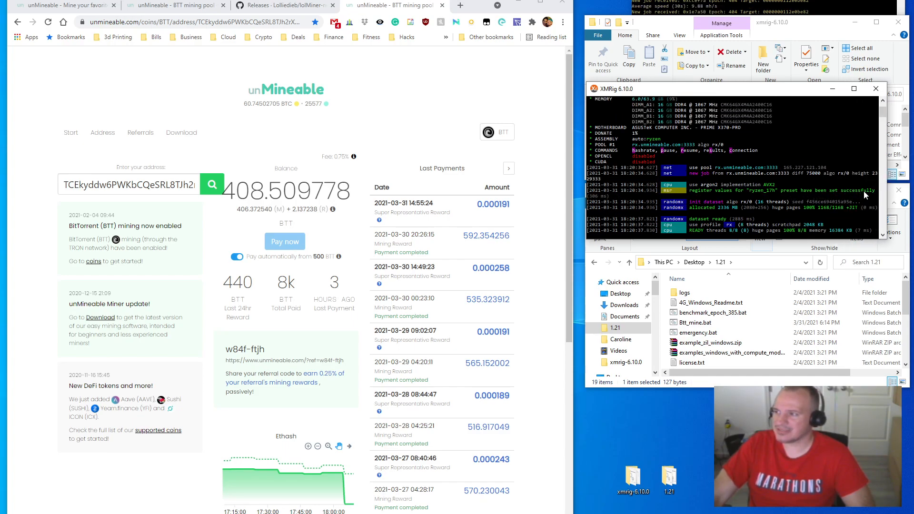
{"action": "left_click_drag", "start_coordinate": [758, 92], "coordinate": [727, 38]}
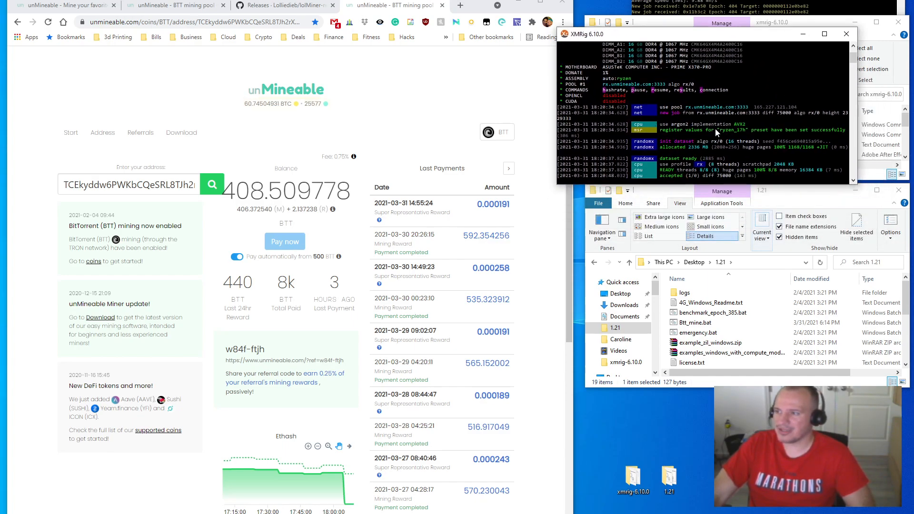